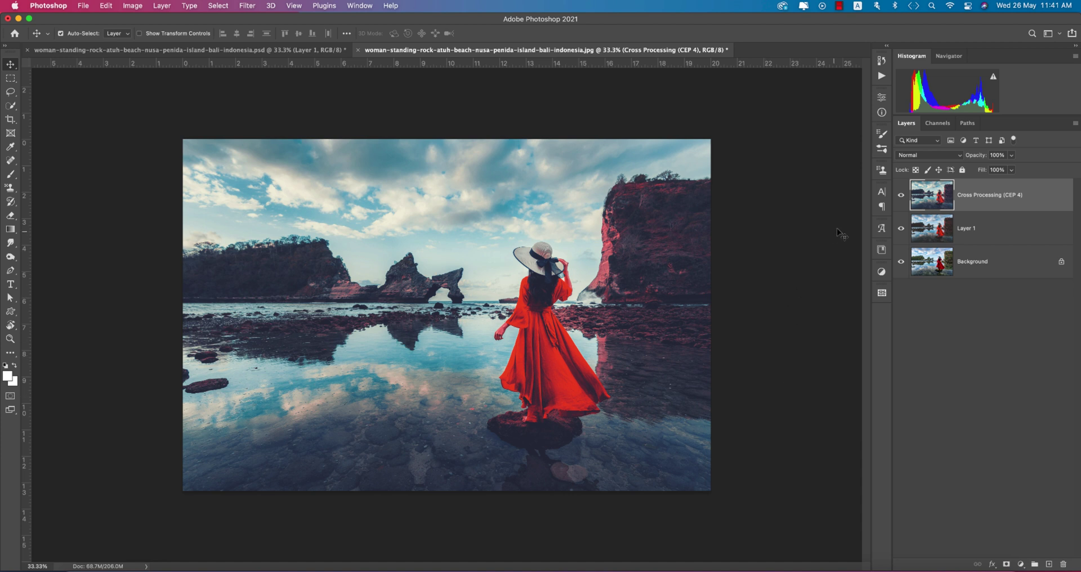
- Compare the photo with and without Cross Processing, then remove the Cross Processing and Layer 1 layers
left_click(900, 195)
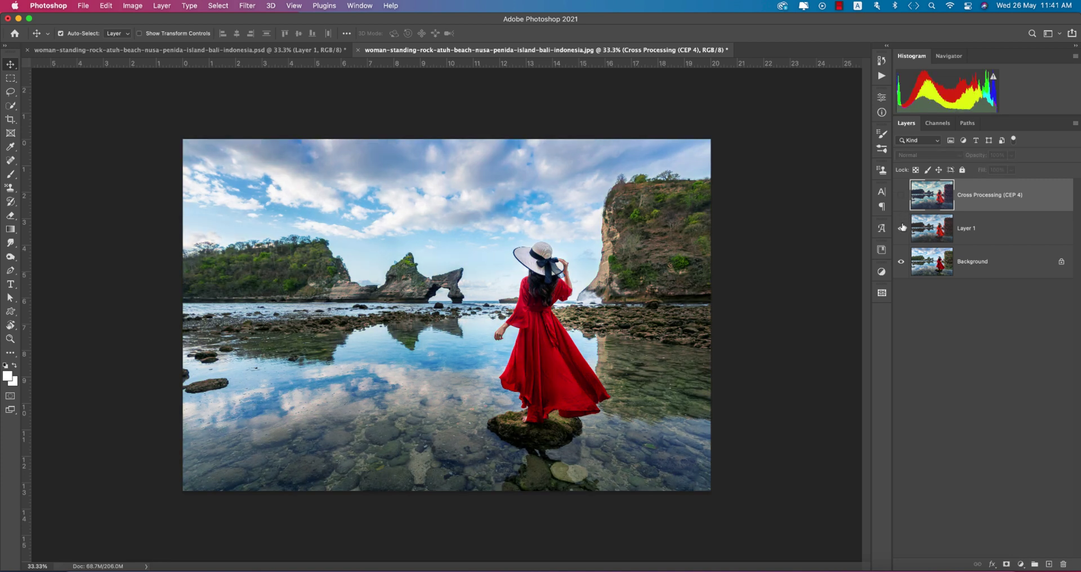
left_click(901, 195)
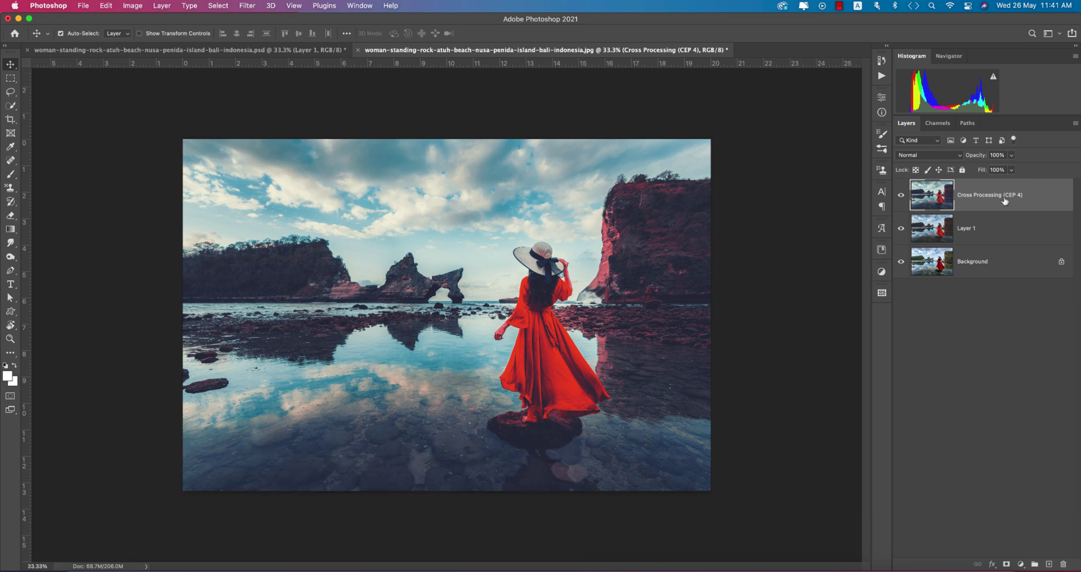
key("super+z")
key("super+z")
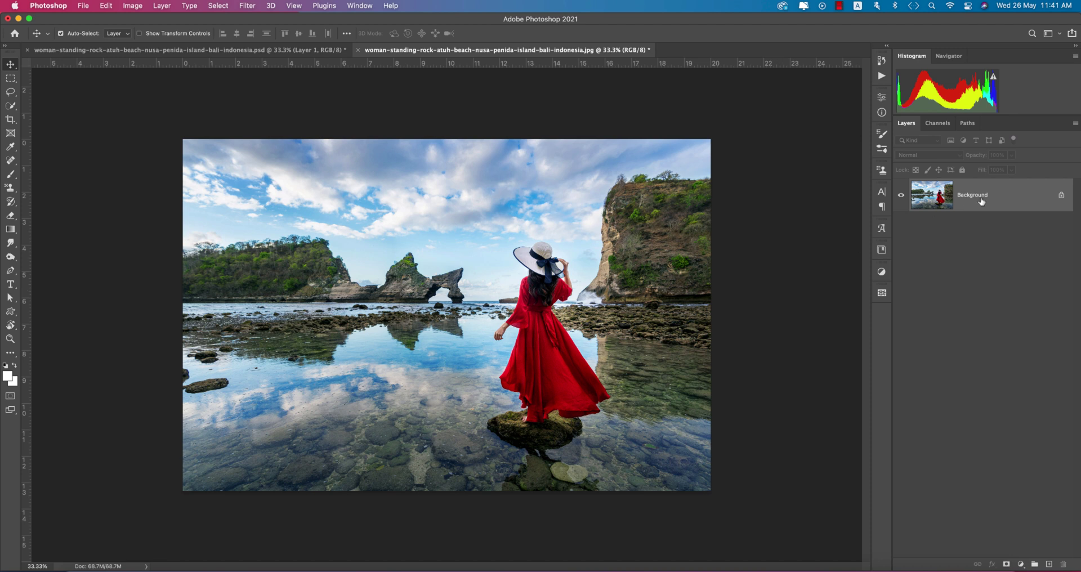
- Duplicate Background into a Background copy layer and open it in the Camera Raw filter
left_click_drag(1011, 207, 1046, 561)
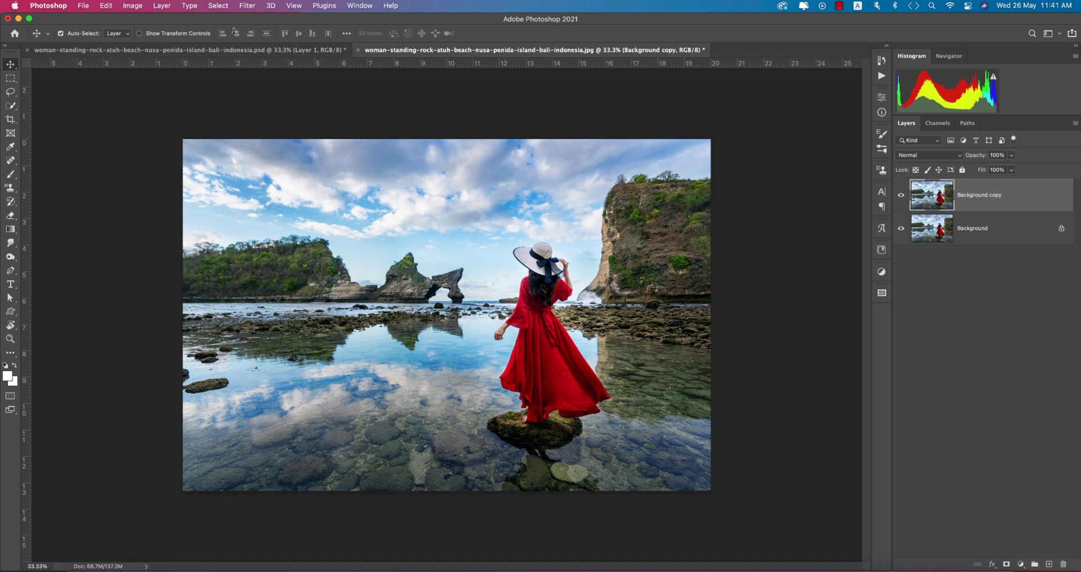
left_click(247, 6)
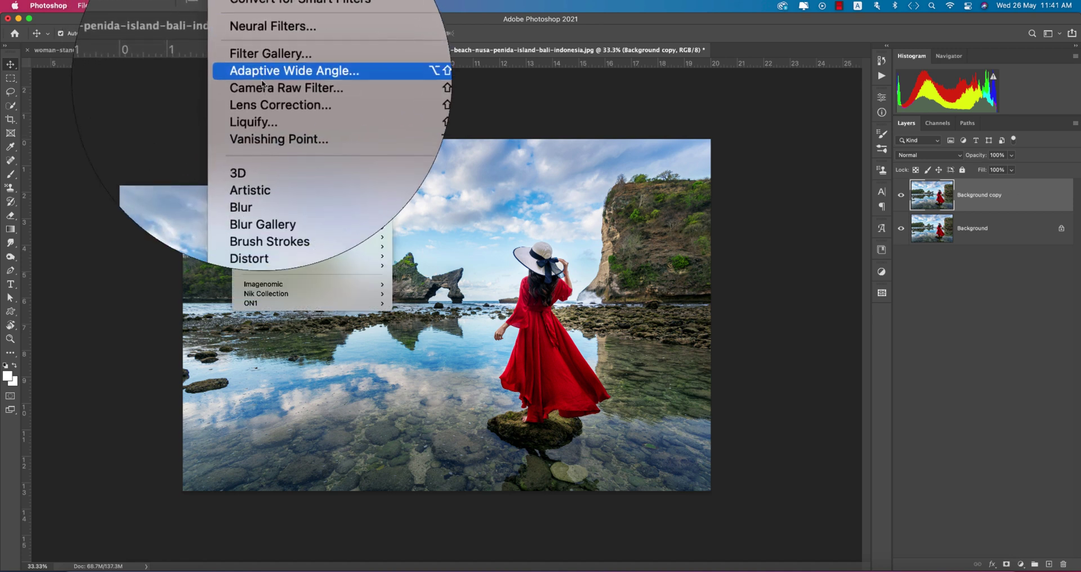
left_click(262, 86)
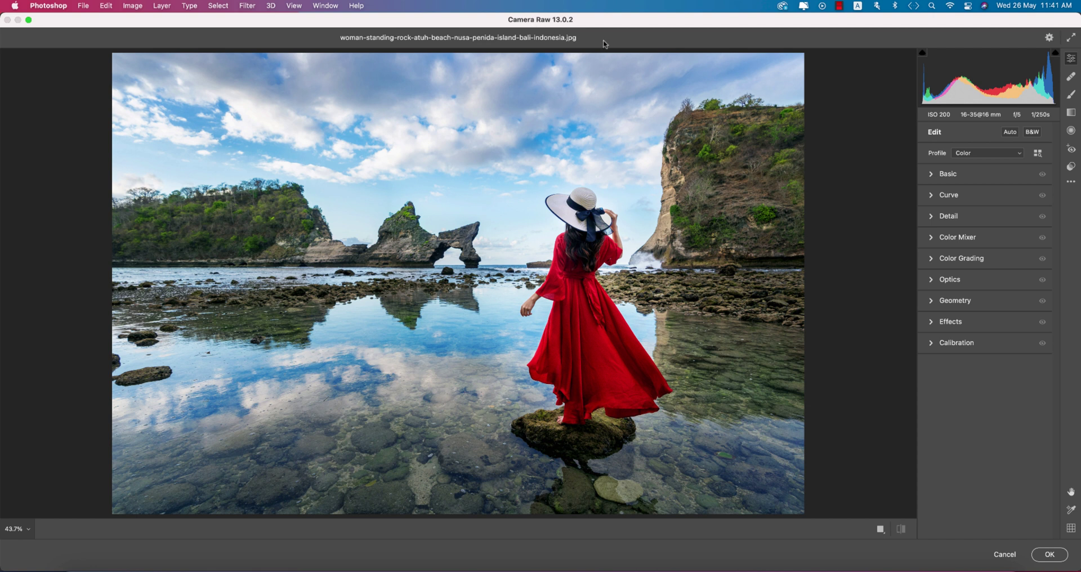
left_click(931, 176)
left_click(931, 176)
left_click(931, 197)
left_click(932, 197)
left_click(961, 172)
left_click(961, 172)
left_click(961, 215)
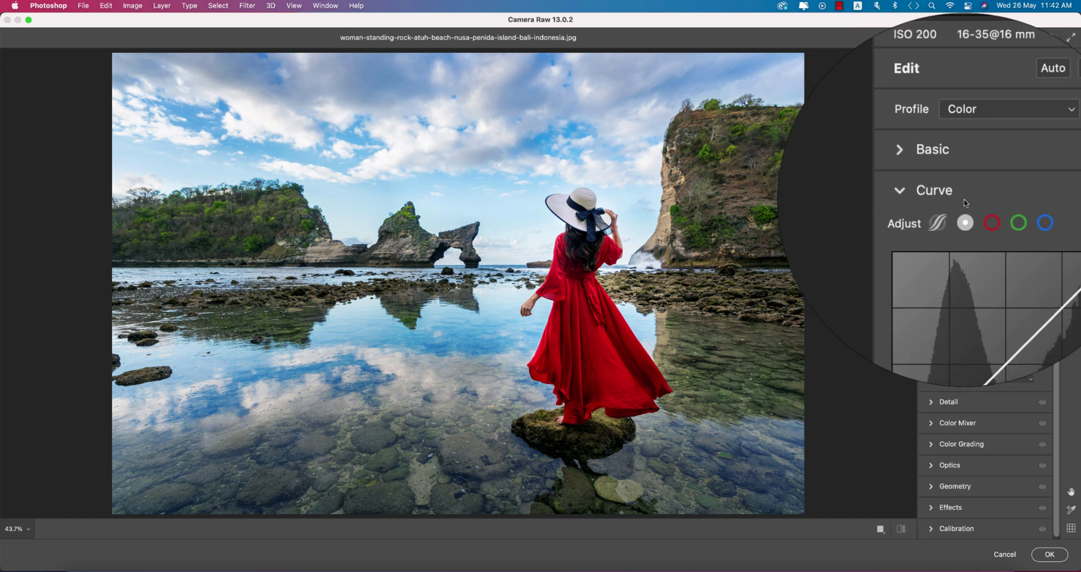
left_click(961, 215)
left_click(965, 256)
left_click(968, 221)
left_click(967, 239)
left_click(967, 239)
left_click(970, 260)
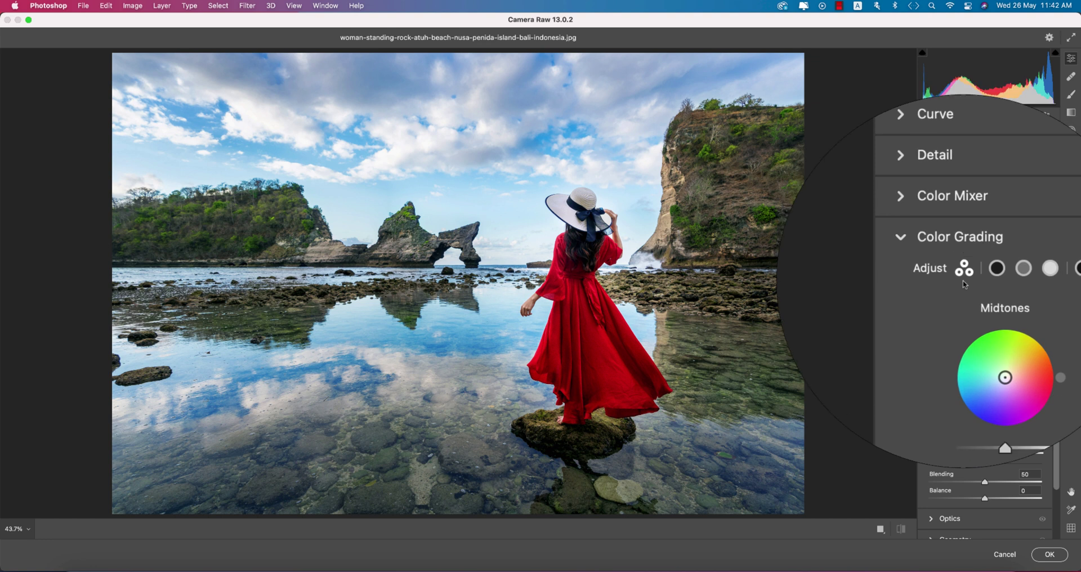
left_click(970, 261)
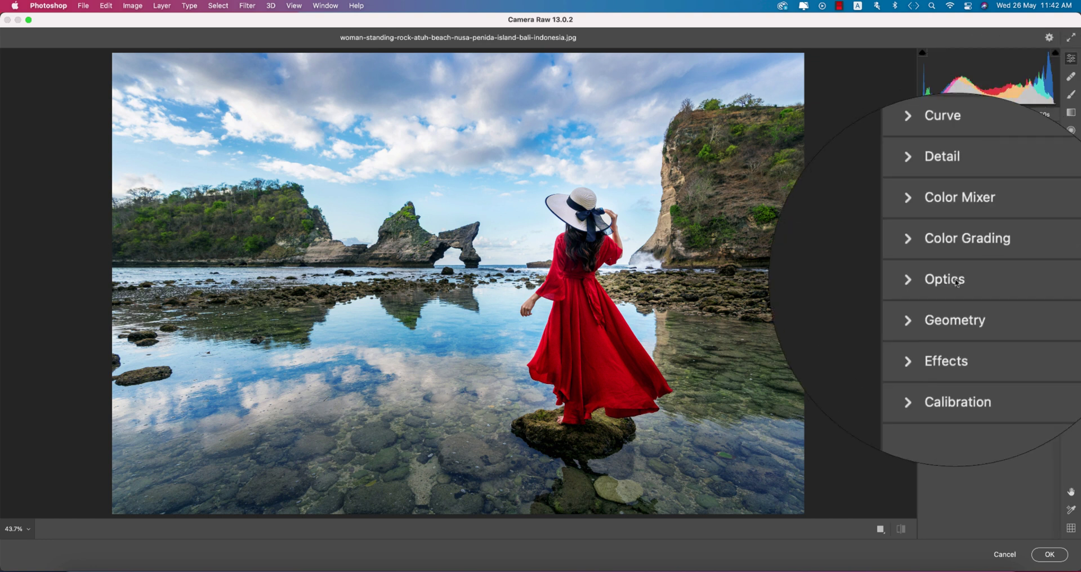
left_click(957, 329)
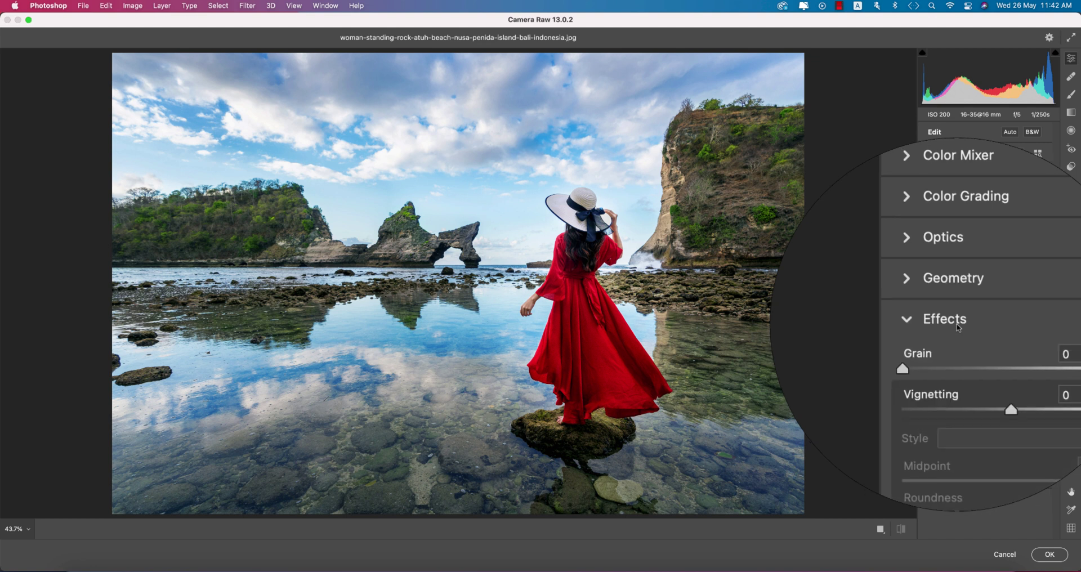
left_click(957, 329)
left_click(956, 343)
left_click(956, 343)
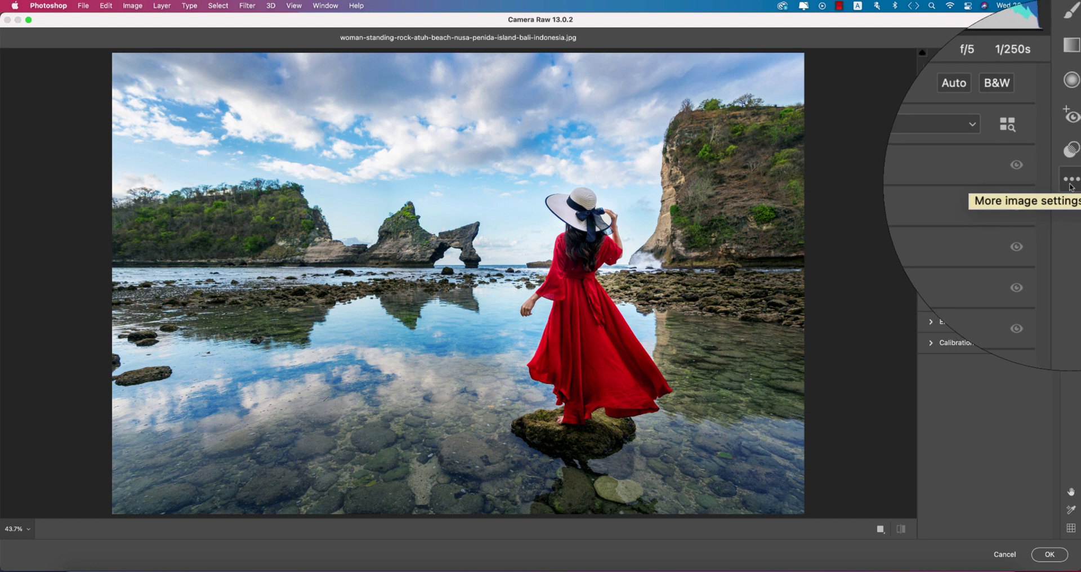
- Load the saved sky2.xmp settings file onto the photo in Camera Raw
left_click(1070, 182)
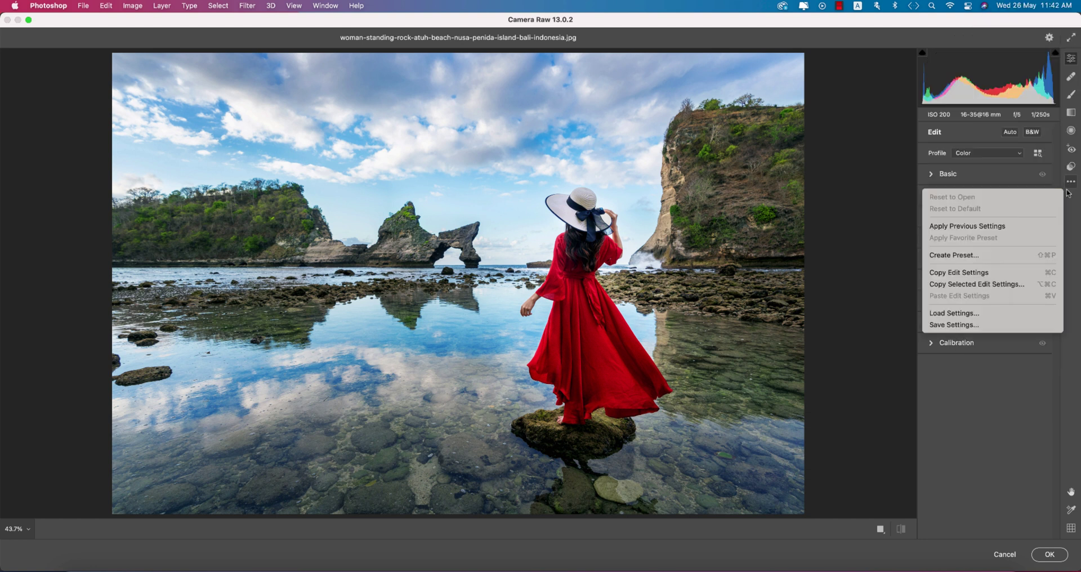
left_click(984, 314)
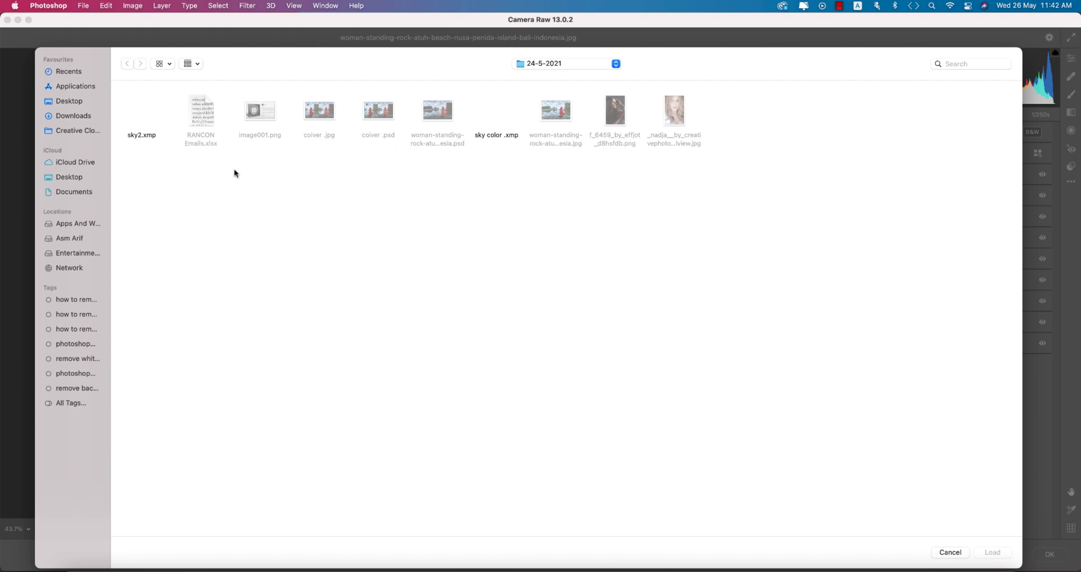
left_click(143, 138)
left_click(994, 557)
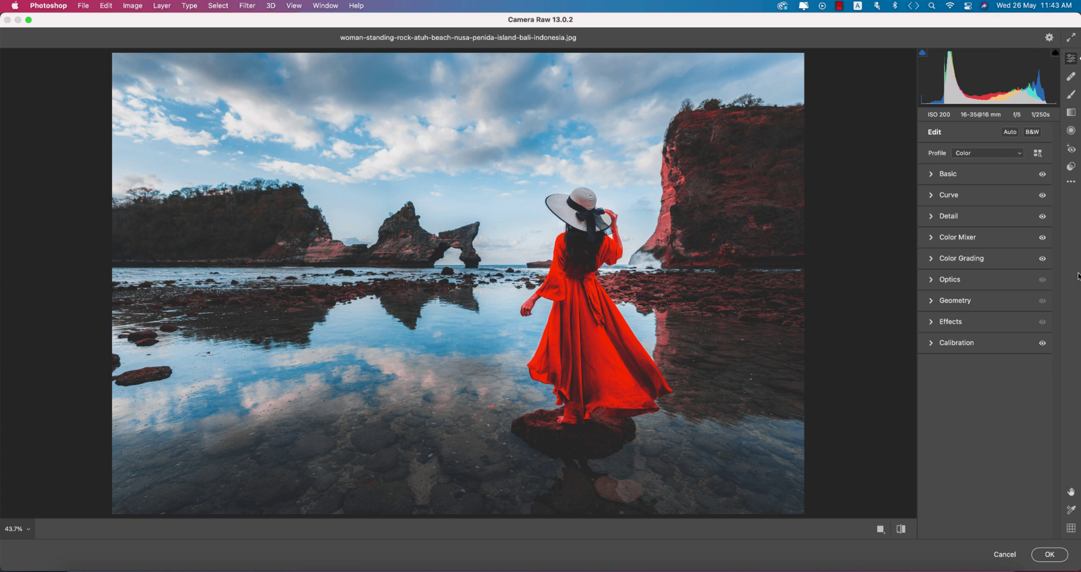
left_click(931, 175)
left_click(1029, 225)
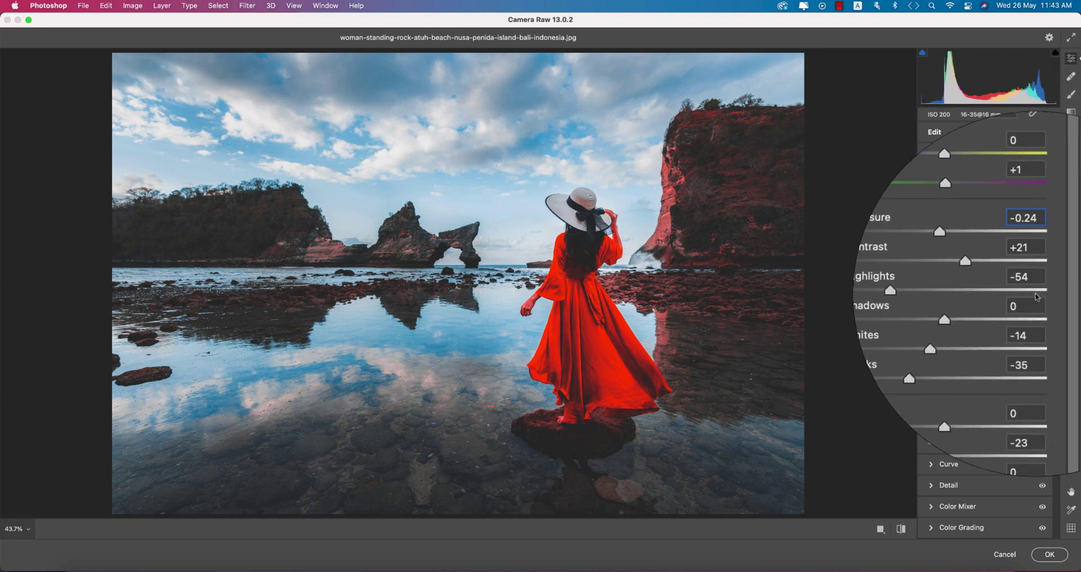
left_click(1035, 268)
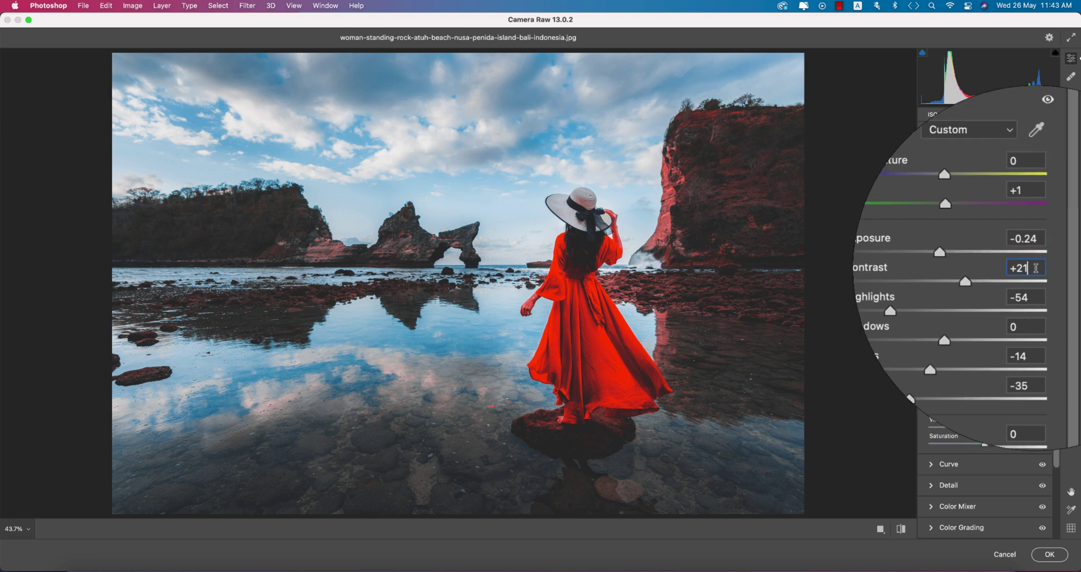
left_click(1034, 282)
left_click(1034, 318)
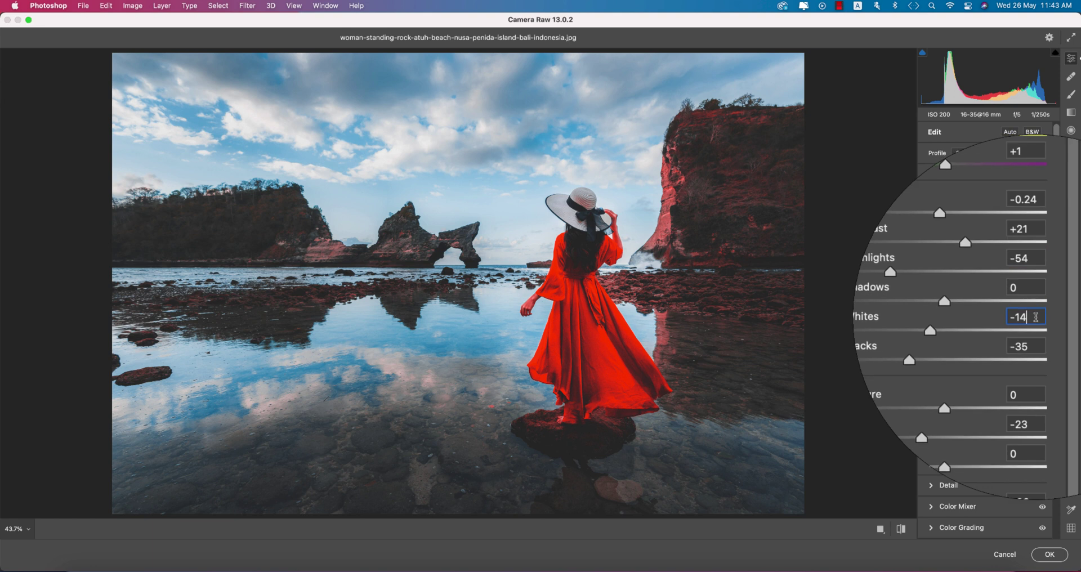
left_click(1036, 332)
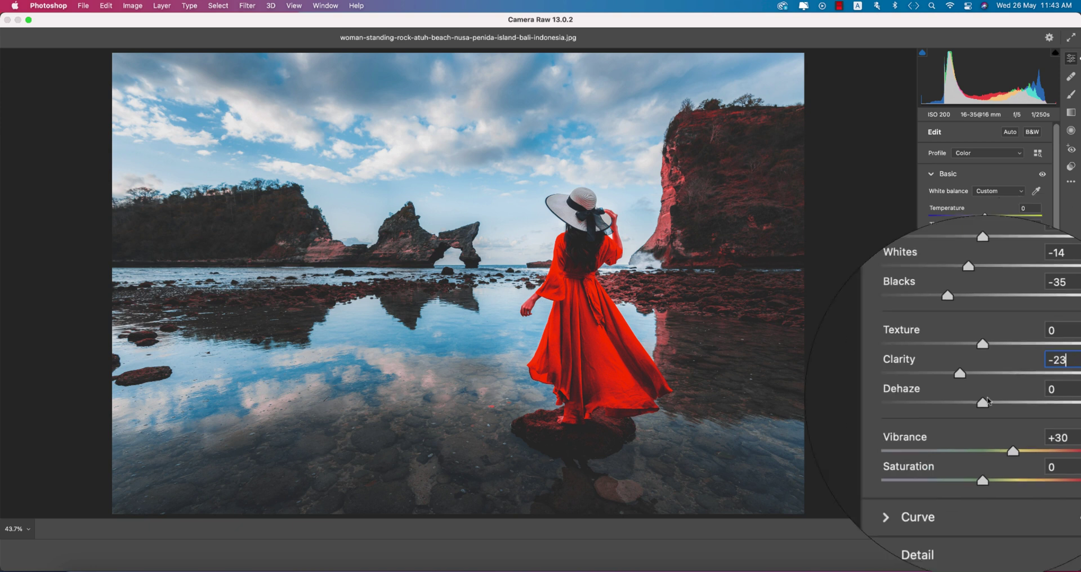
double_click(984, 385)
key("super+z")
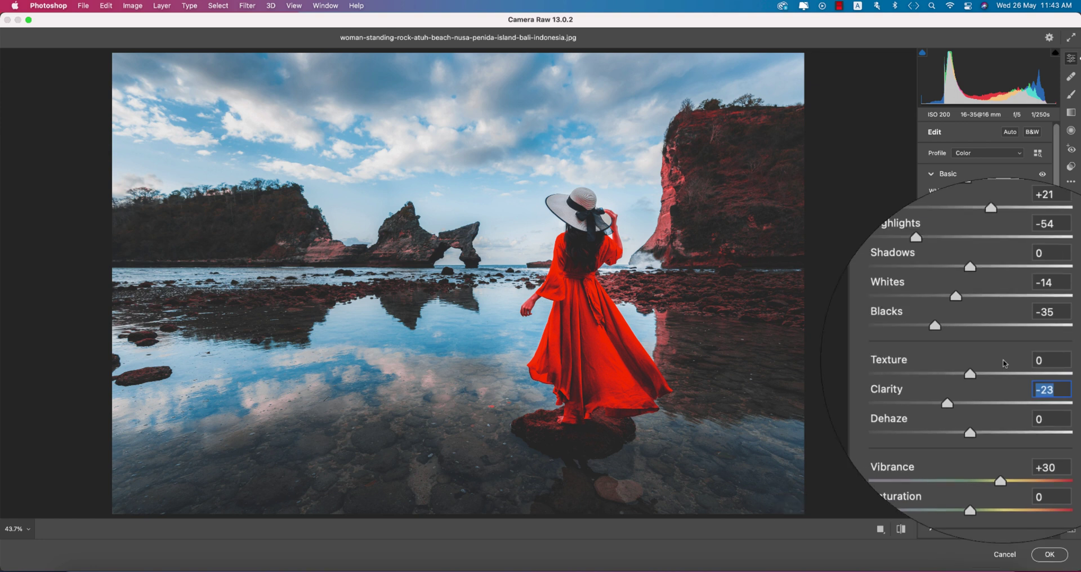
key("Tab")
key("Tab")
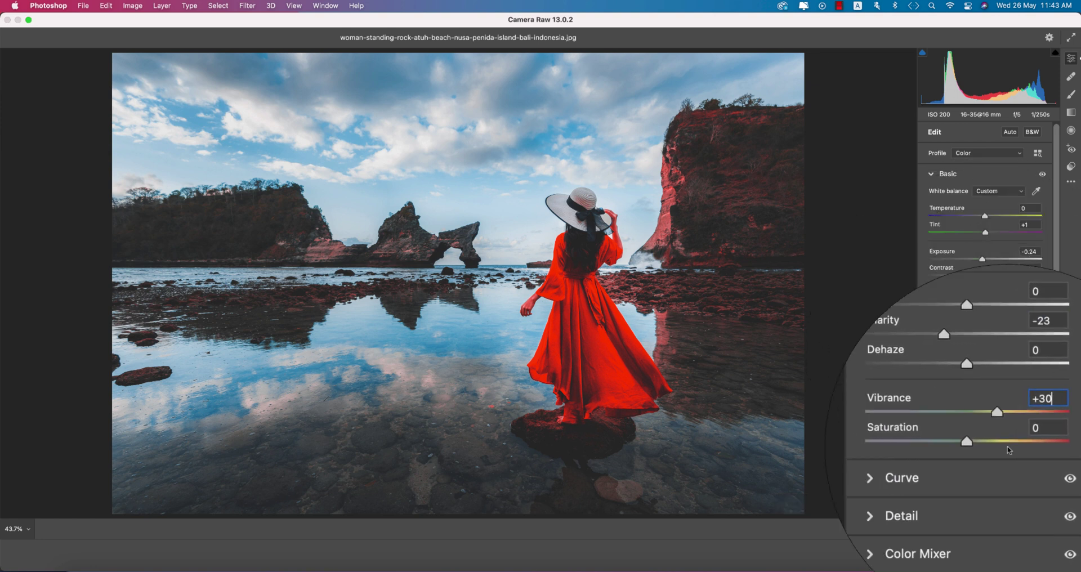
left_click(933, 175)
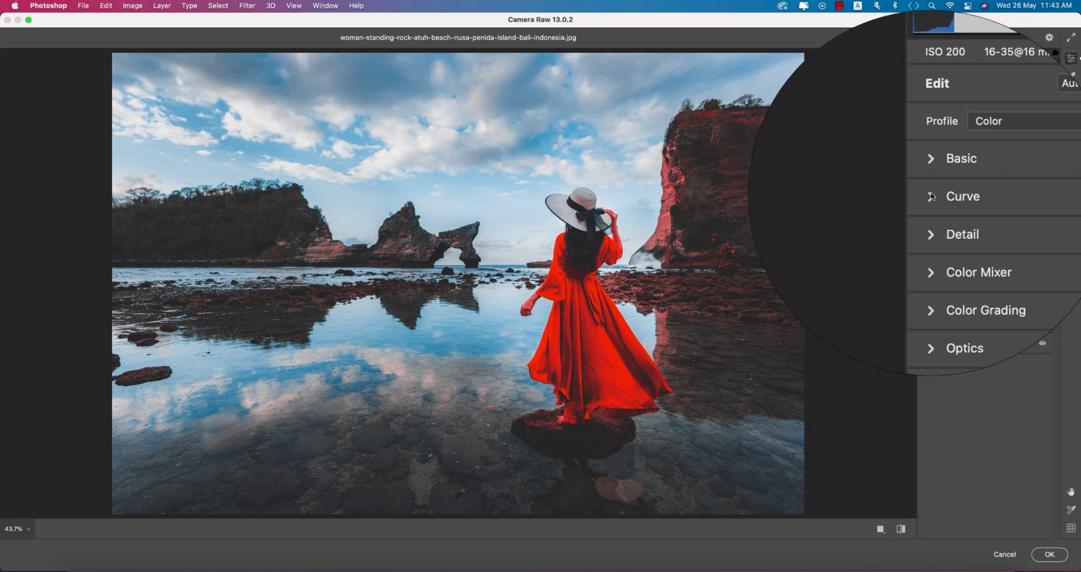
- Lift the point curve's black endpoint and set the midtone point (66/63) and upper highlight point
left_click(931, 196)
left_click_drag(926, 342, 927, 324)
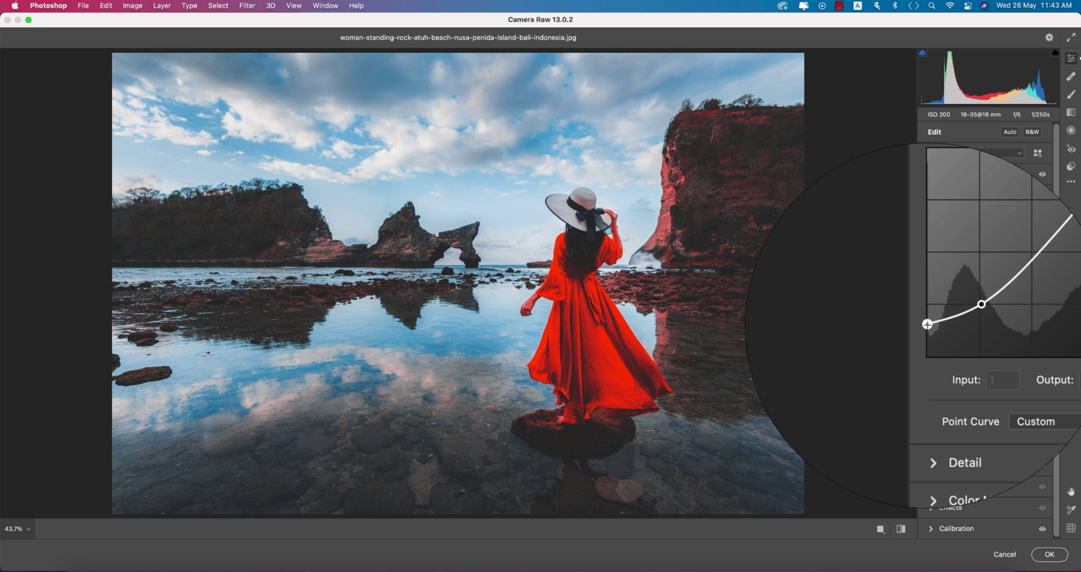
left_click(981, 304)
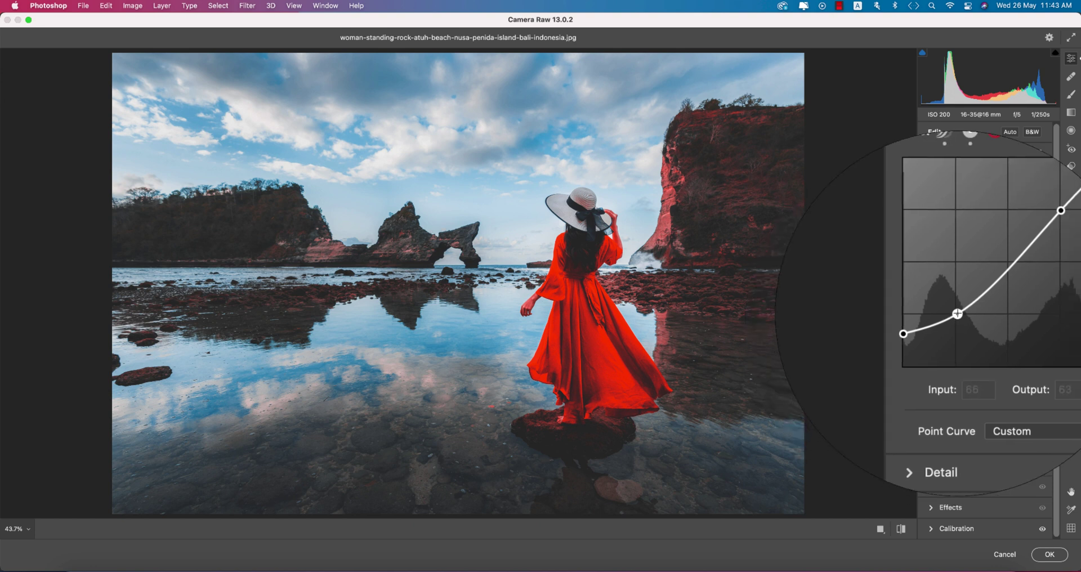
left_click(1060, 211)
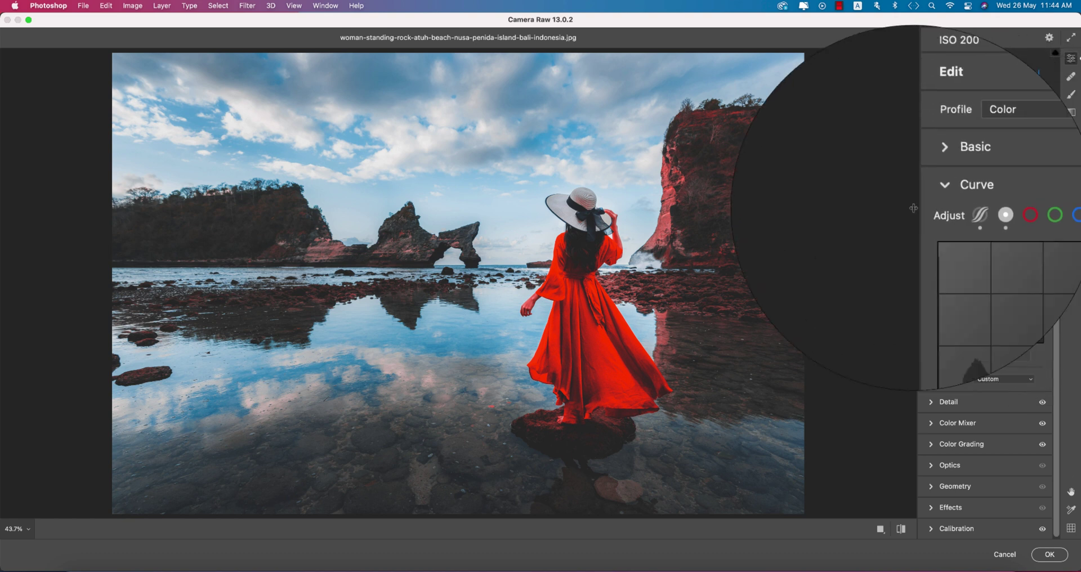
- Check the Detail panel's Sharpening 35 and Noise Reduction 20 values
left_click(934, 195)
left_click(932, 220)
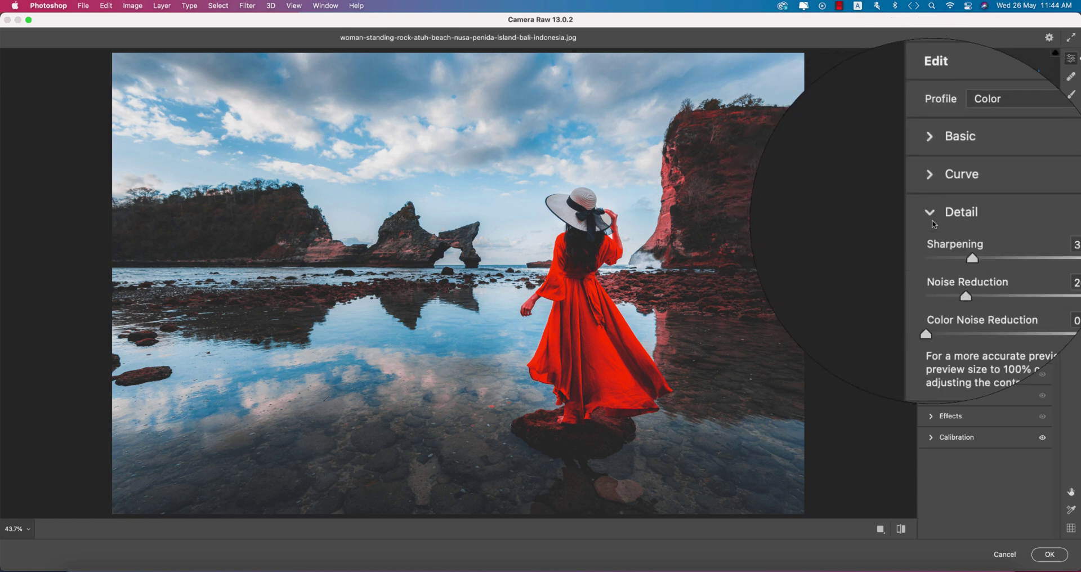
left_click(1019, 237)
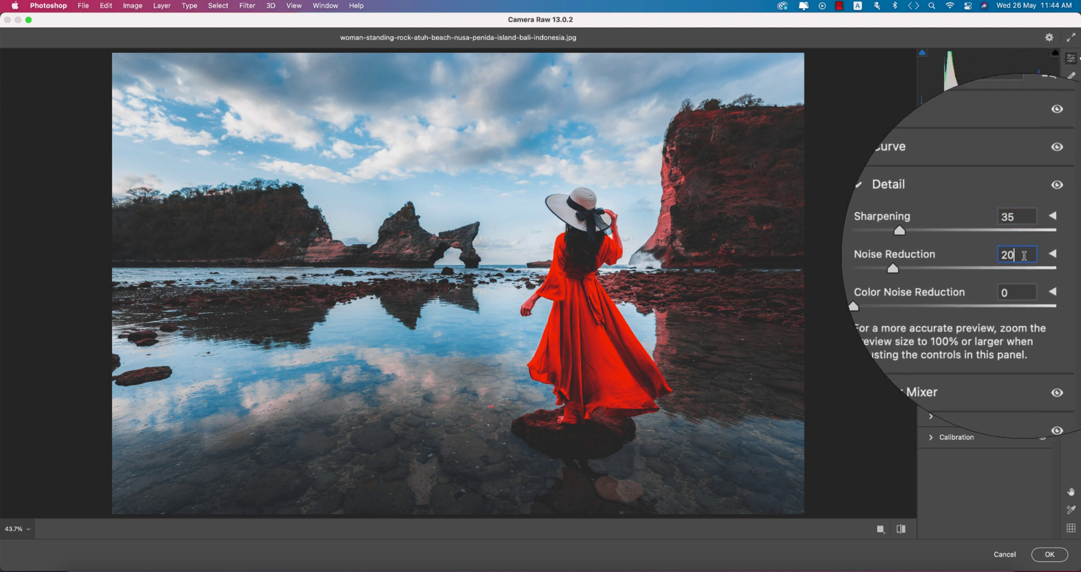
left_click(936, 219)
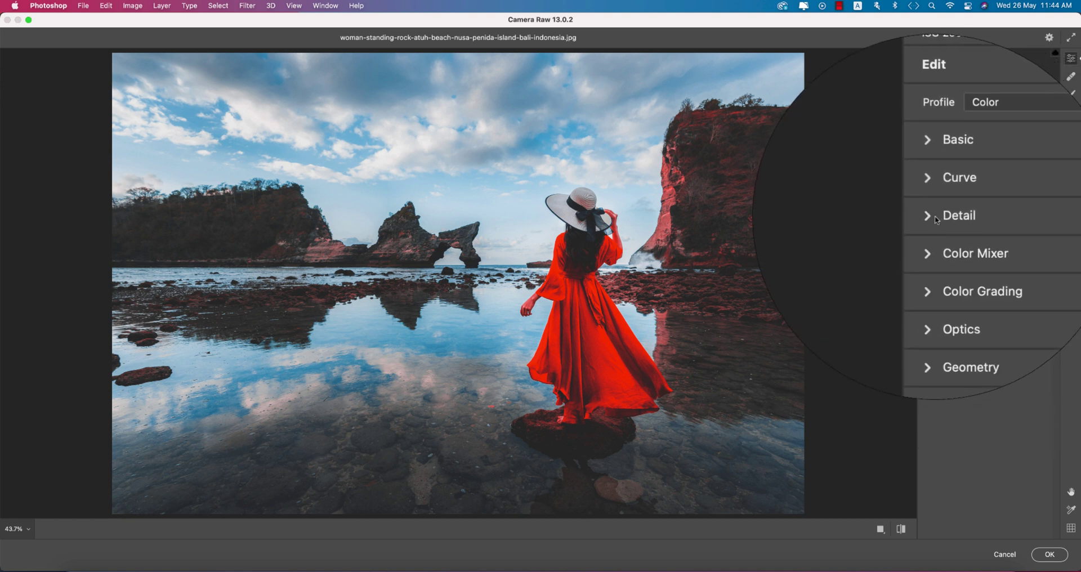
- Review Color Mixer luminance: Reds +51, Oranges +13, Yellows -67, Greens +16, Blues +11
left_click(933, 237)
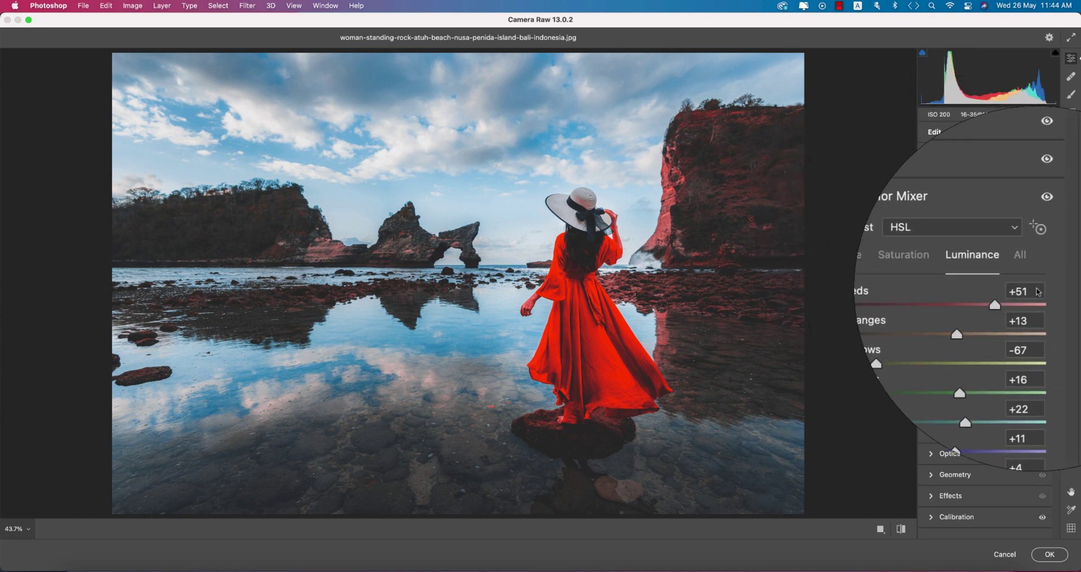
left_click(936, 273)
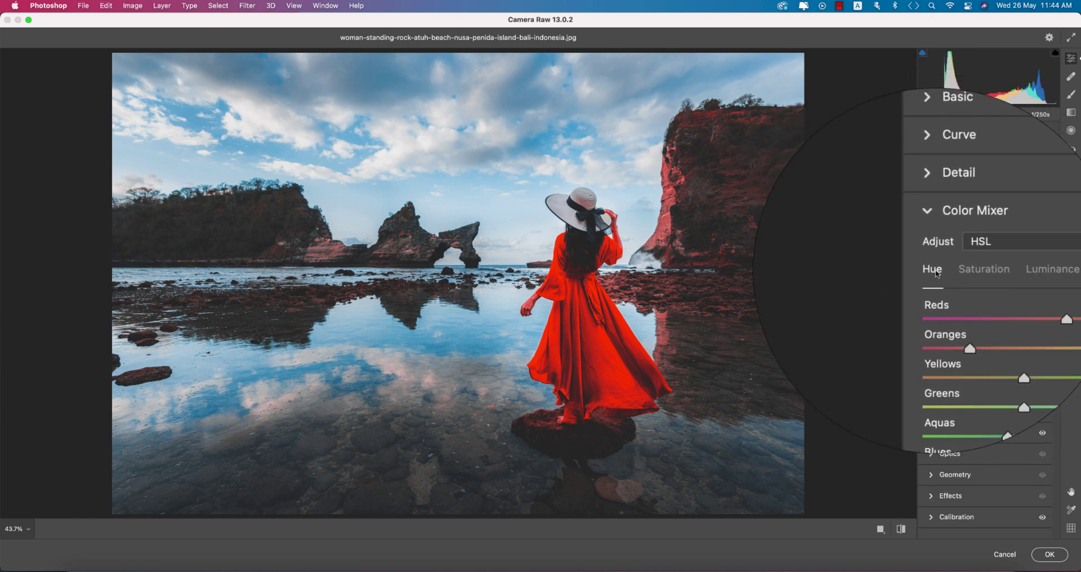
left_click(967, 273)
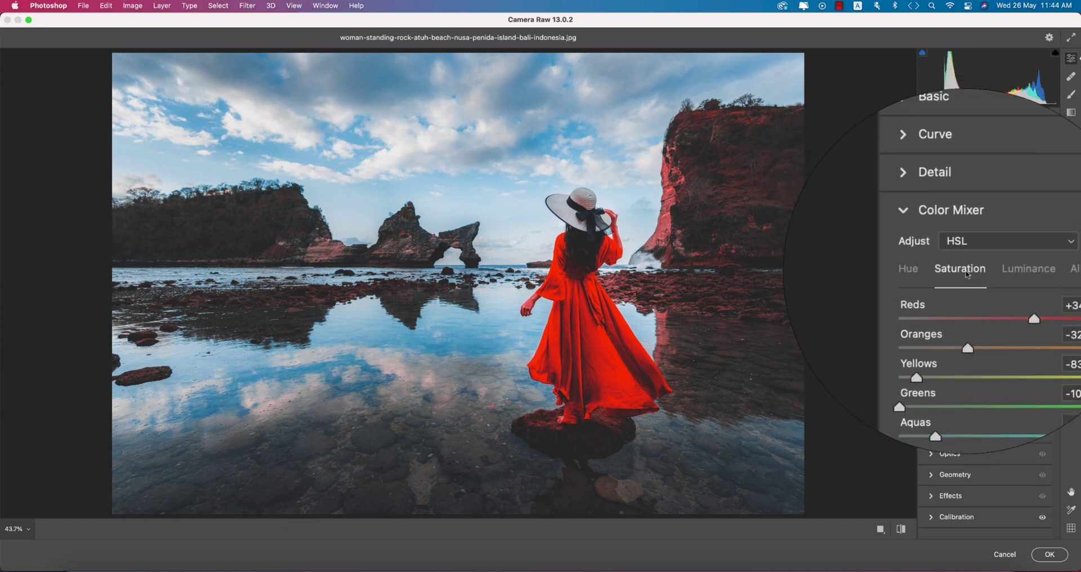
left_click(1000, 274)
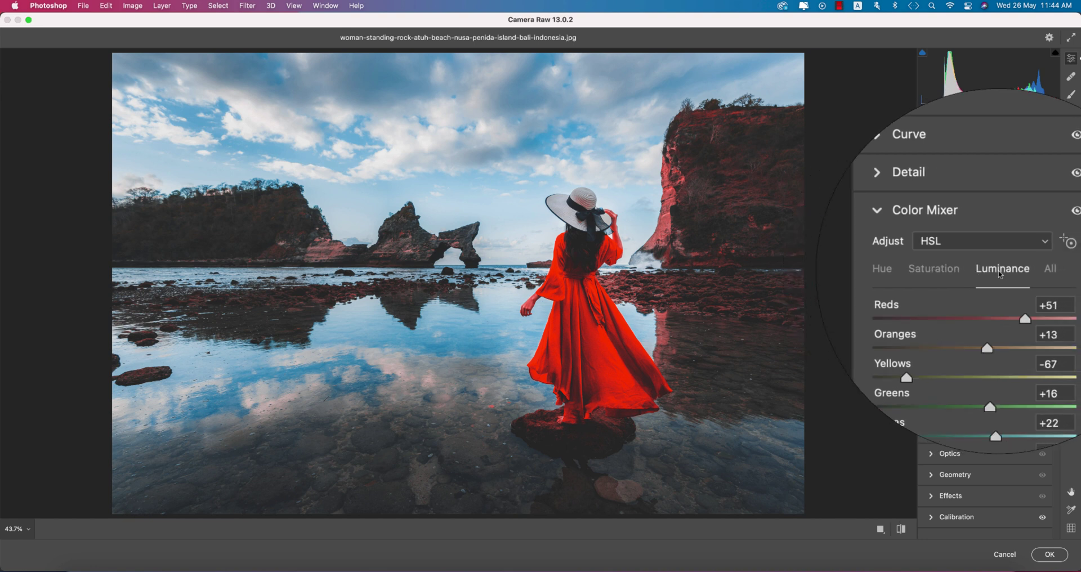
left_click(1035, 289)
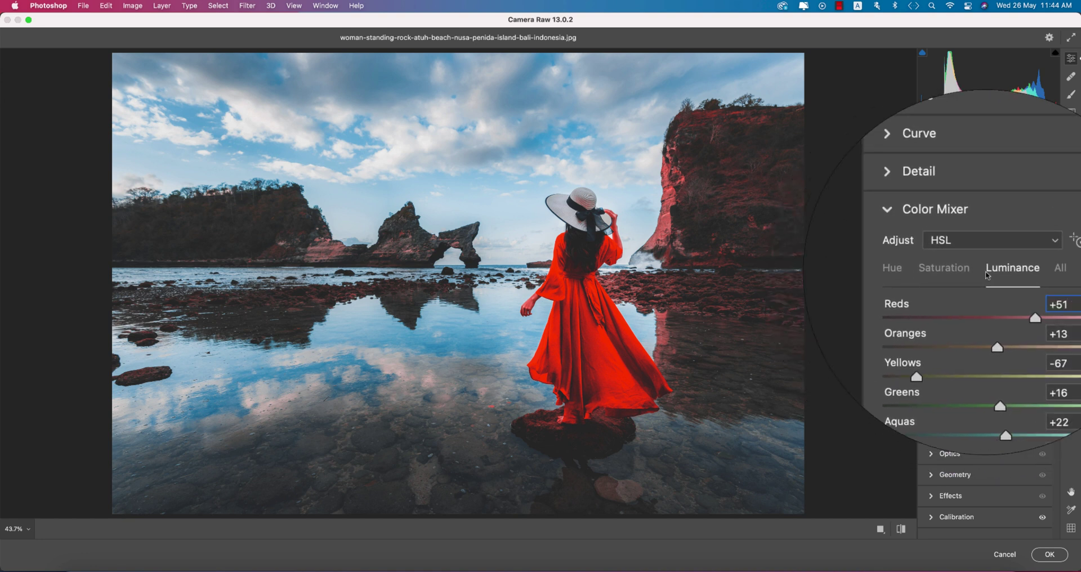
left_click(1030, 298)
left_click(1037, 326)
left_click(1039, 341)
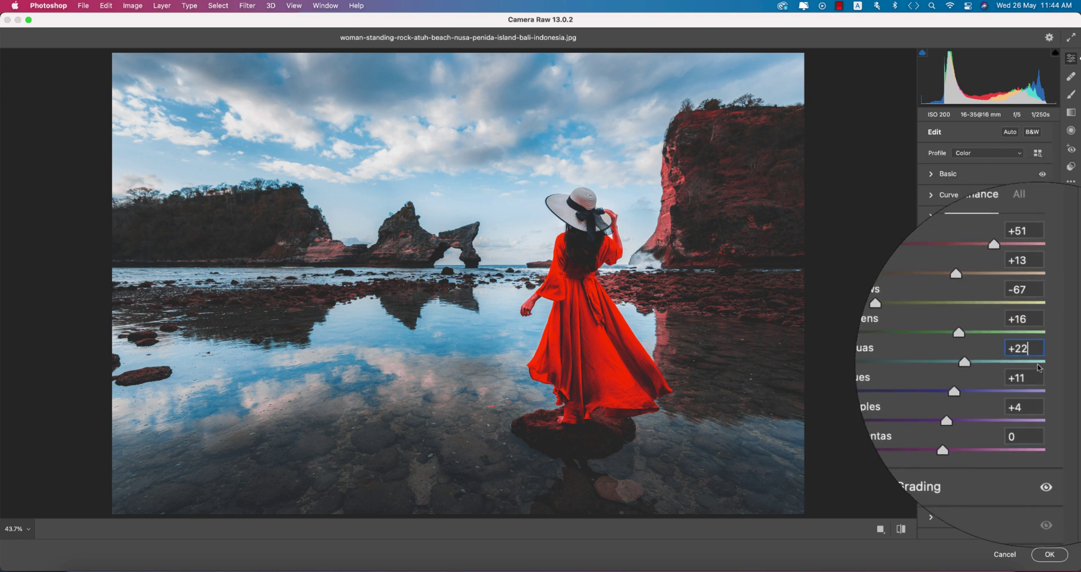
left_click(1038, 372)
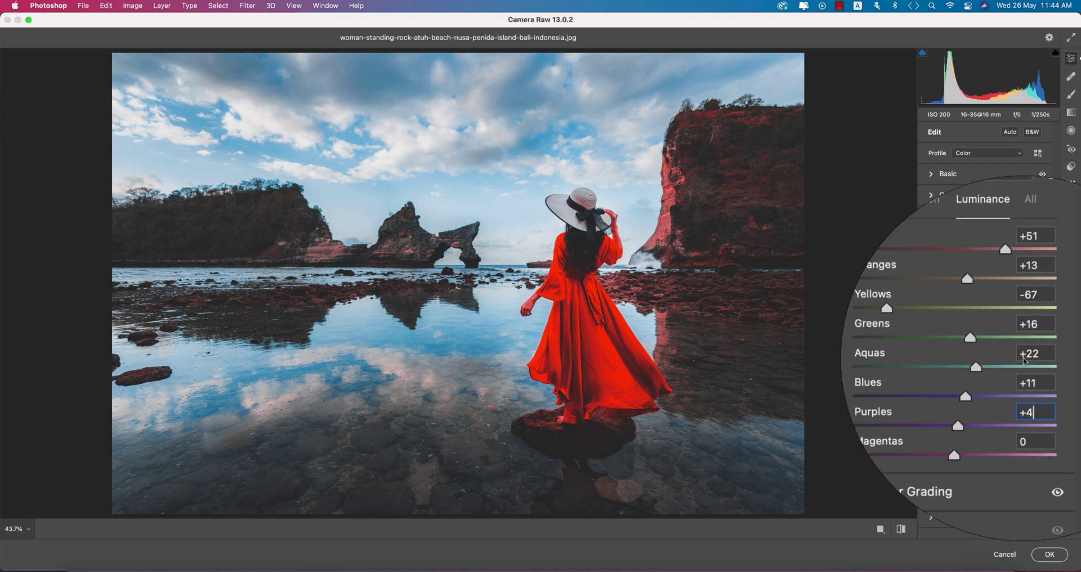
- Review Color Mixer saturation: Reds +34, Oranges -32, Blues -58, Purples -18
left_click(951, 254)
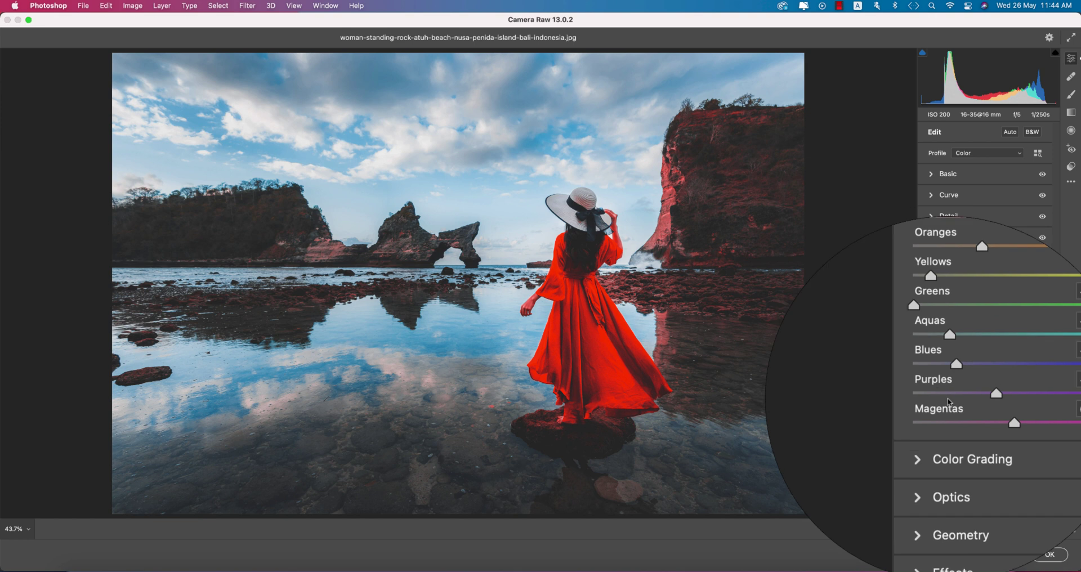
left_click(1021, 276)
left_click(1036, 307)
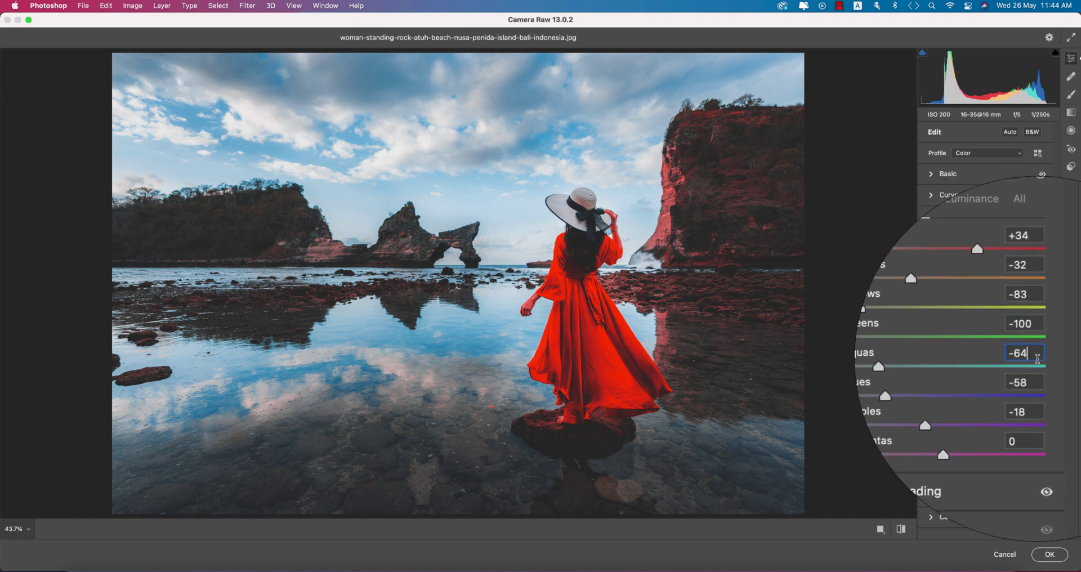
left_click(1044, 375)
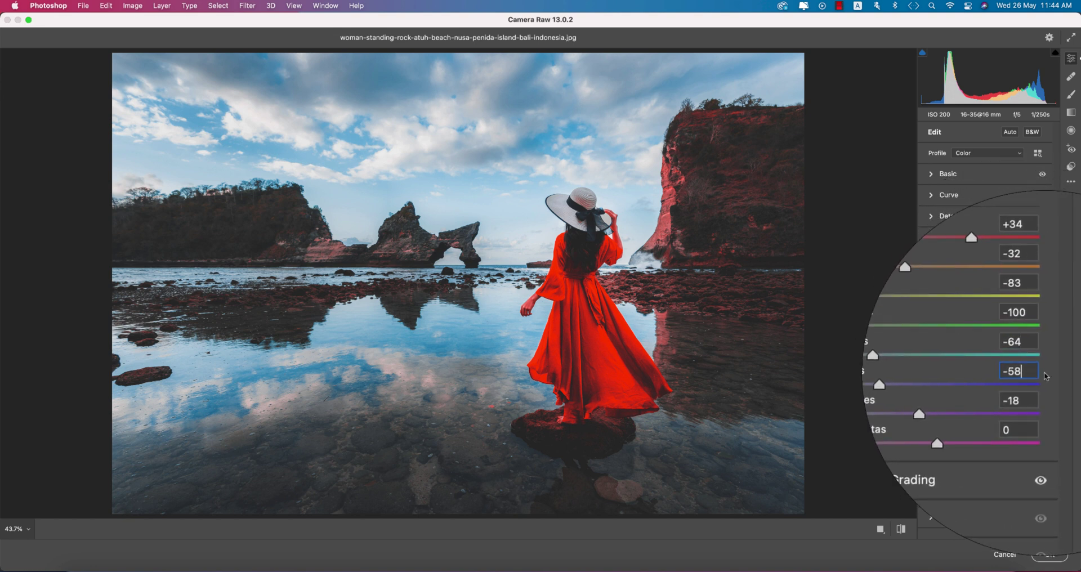
left_click(1035, 388)
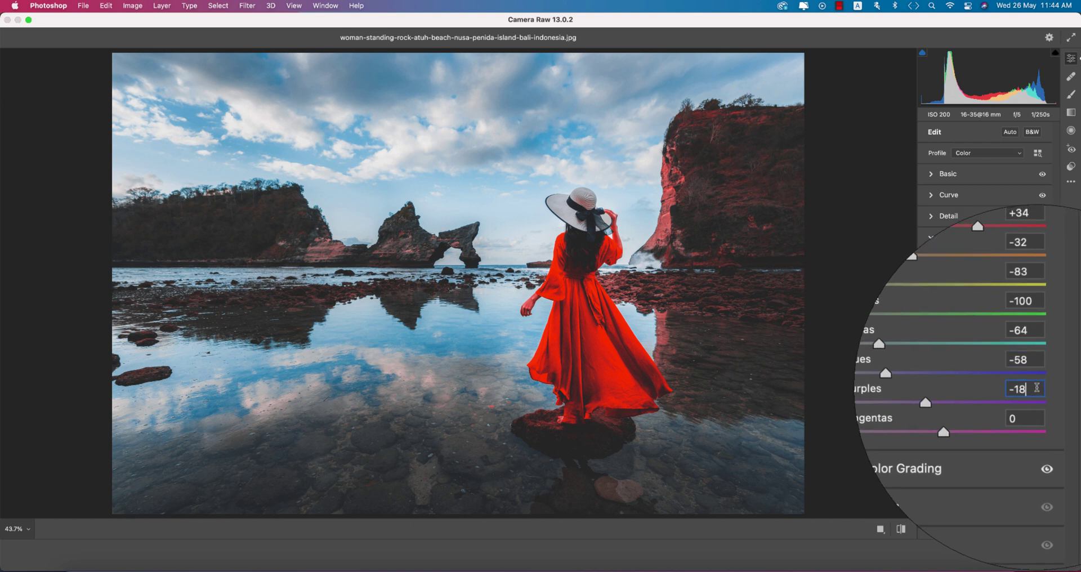
left_click(938, 273)
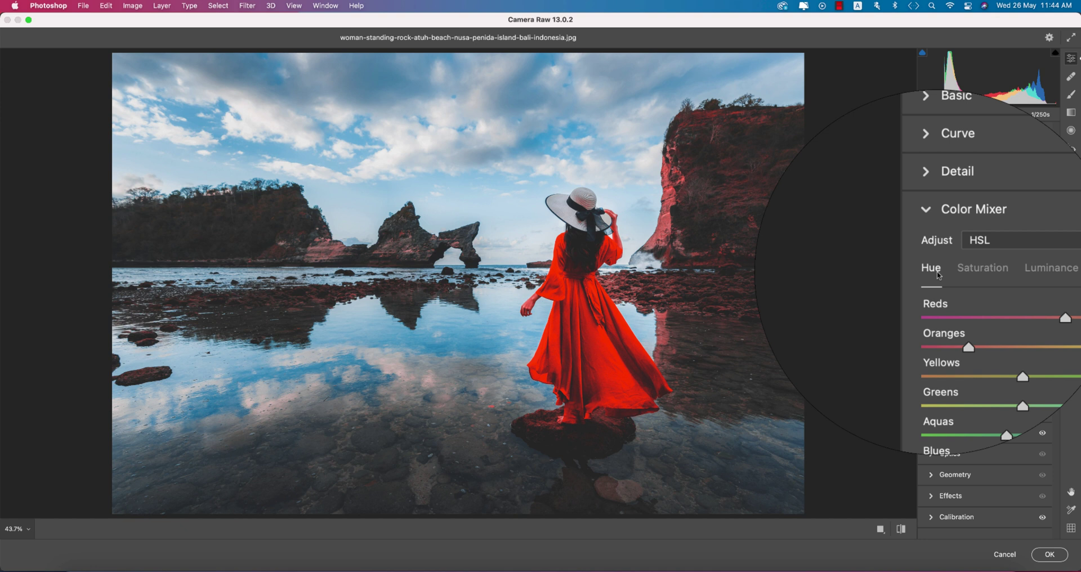
- Try Blues hue -100 and Reds hue -100, undoing each to compare the colour shifts
left_click(1028, 372)
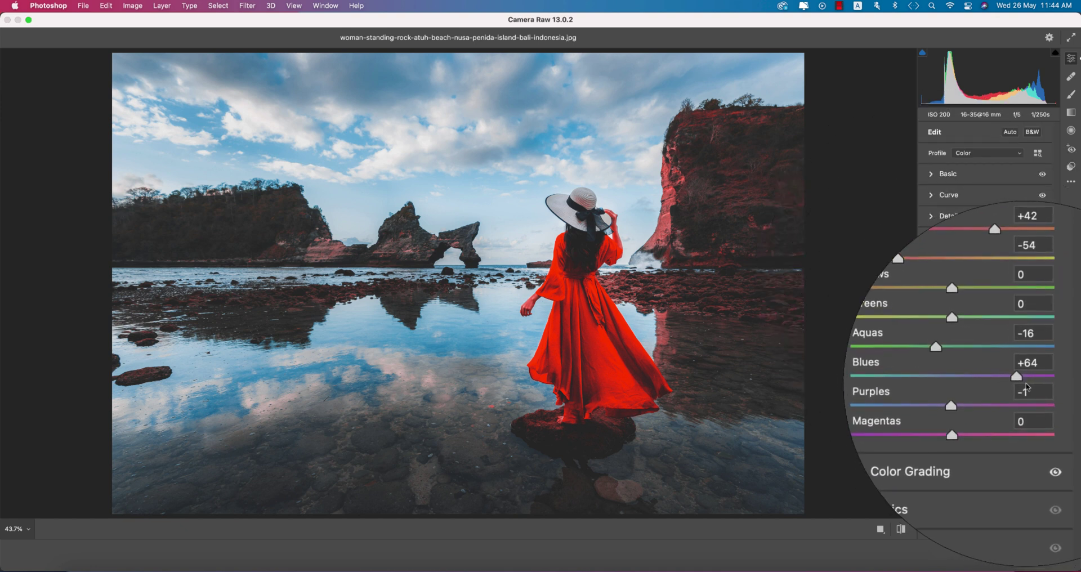
type("-100")
key("Return")
key("super+z")
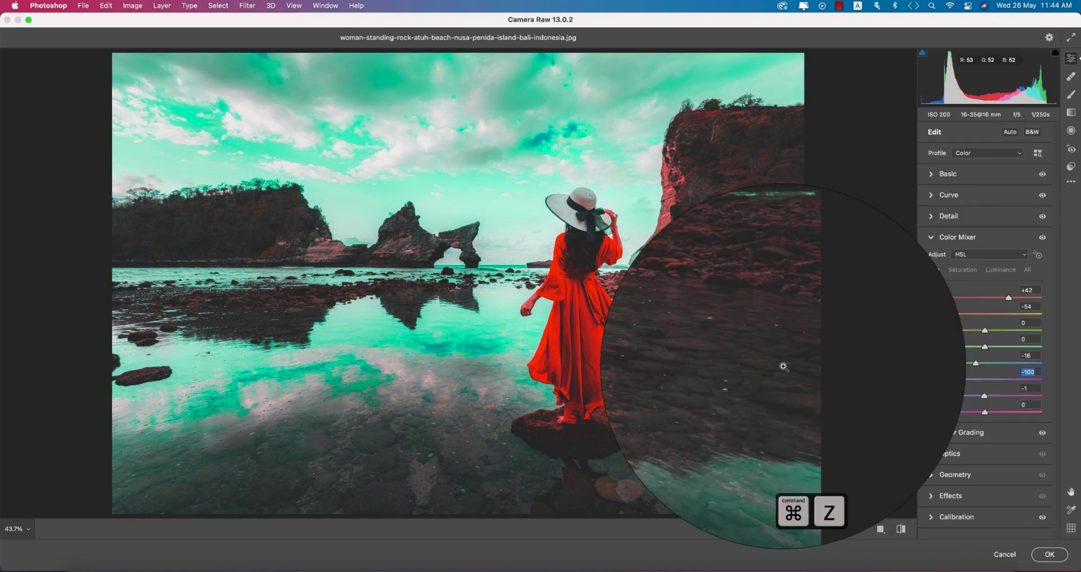
key("super+z")
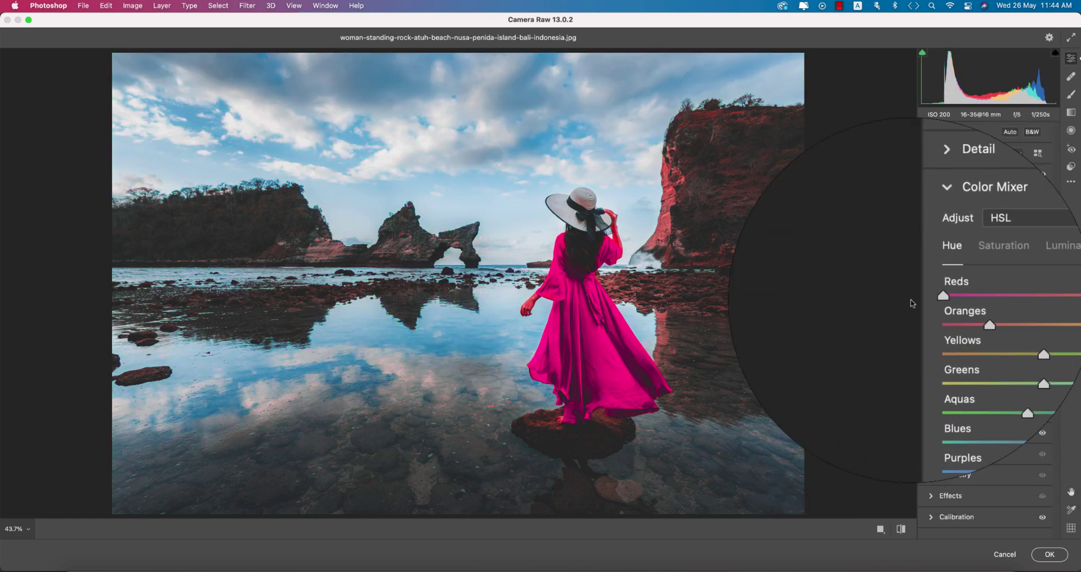
key("super+z")
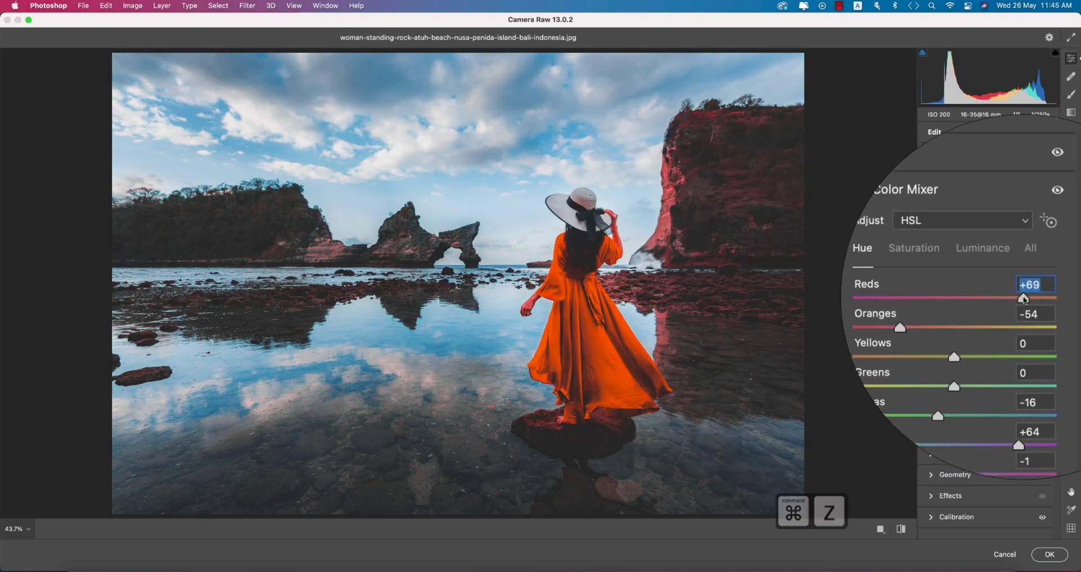
key("super+z")
key("super+z")
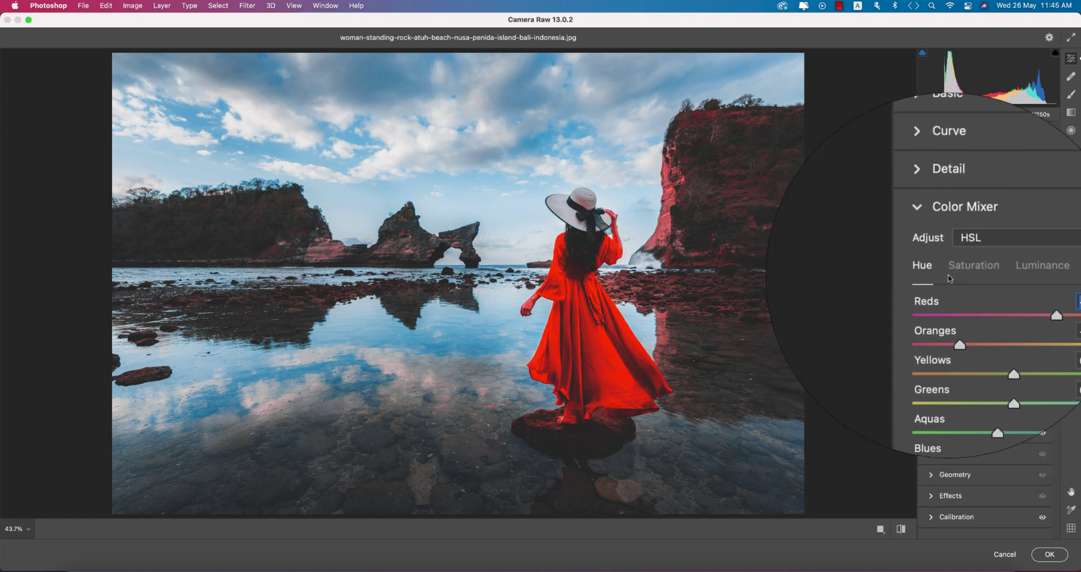
- Set hues to Reds +42, Oranges -54, Aquas -16, Blues +64 and Purples -1
left_click(1037, 291)
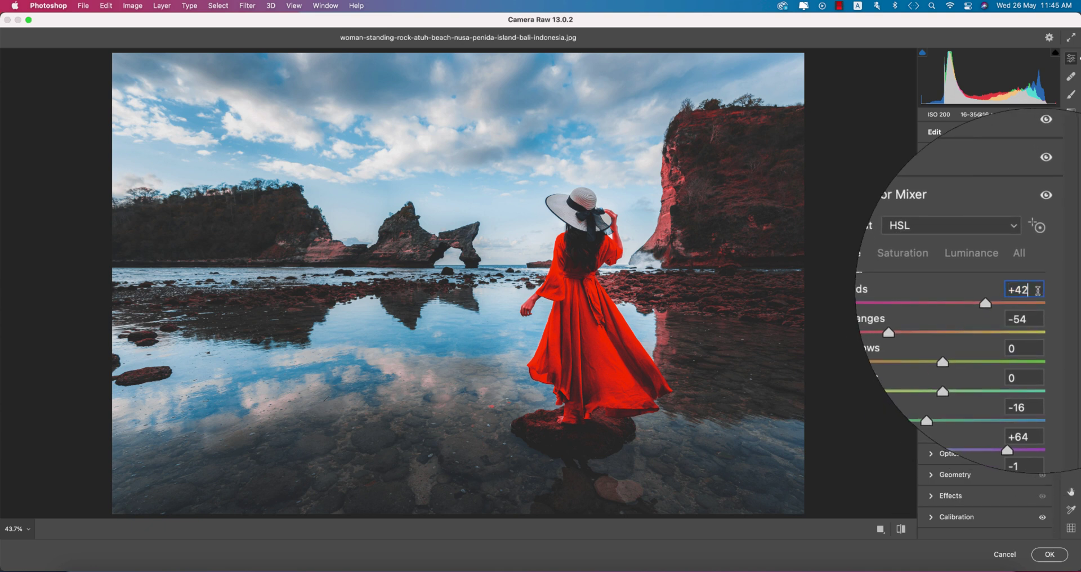
left_click(1034, 307)
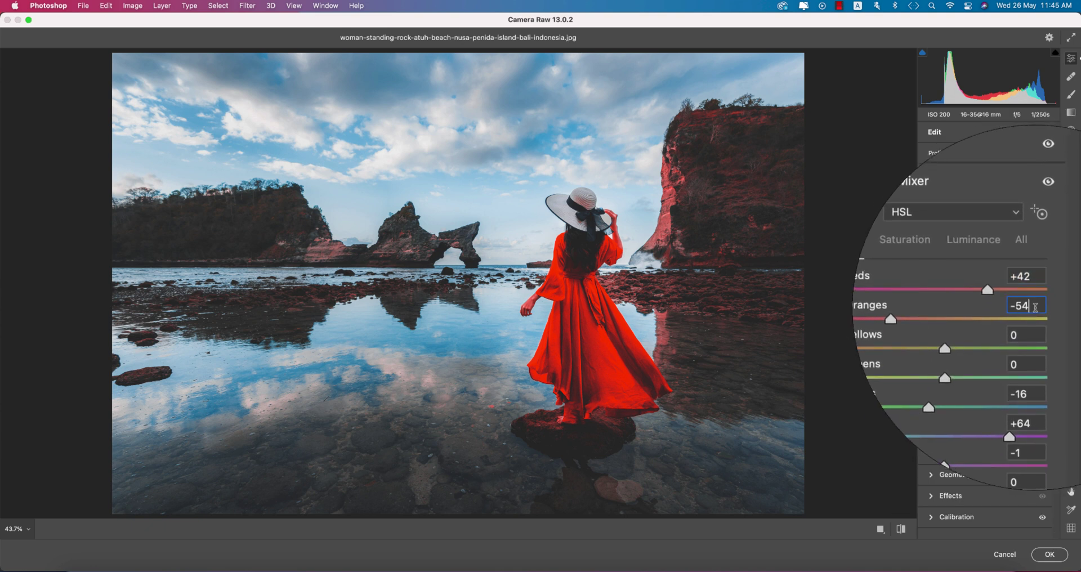
left_click(1031, 394)
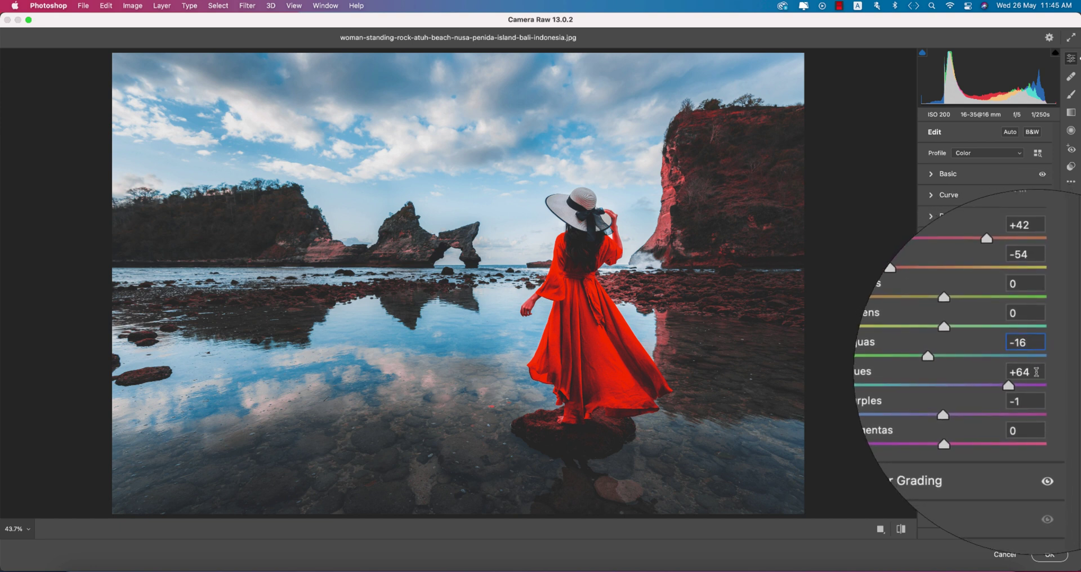
left_click(1036, 371)
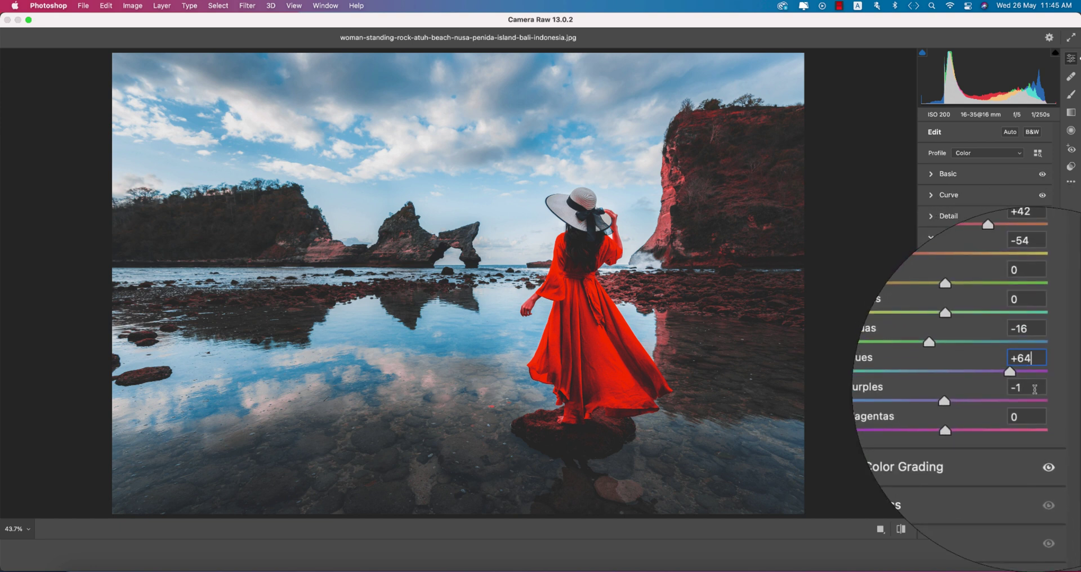
left_click(1034, 388)
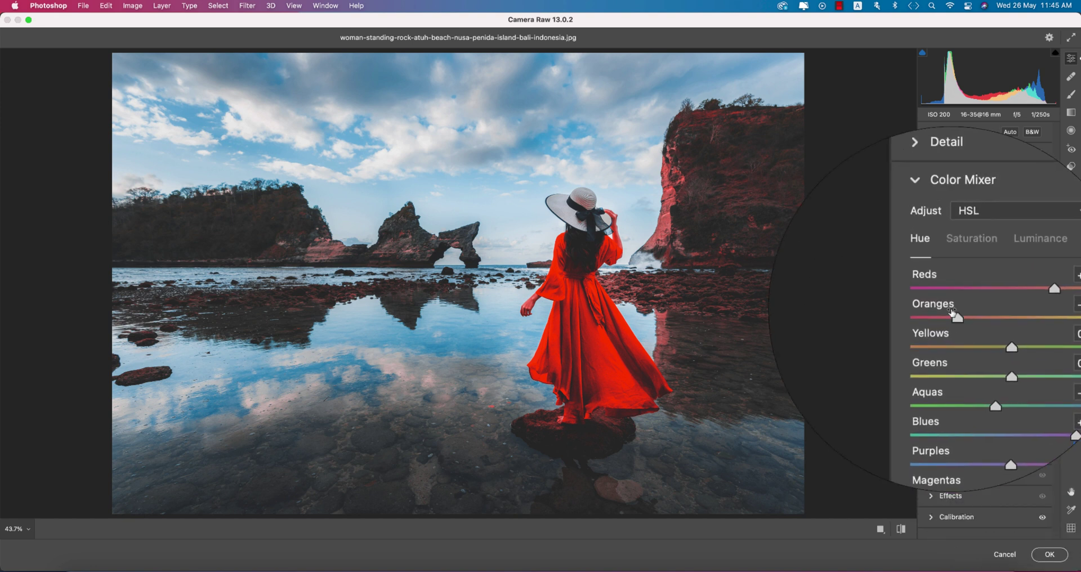
left_click(932, 246)
- Briefly inspect the Color Grading, Optics, Geometry and Effects panels
left_click(932, 263)
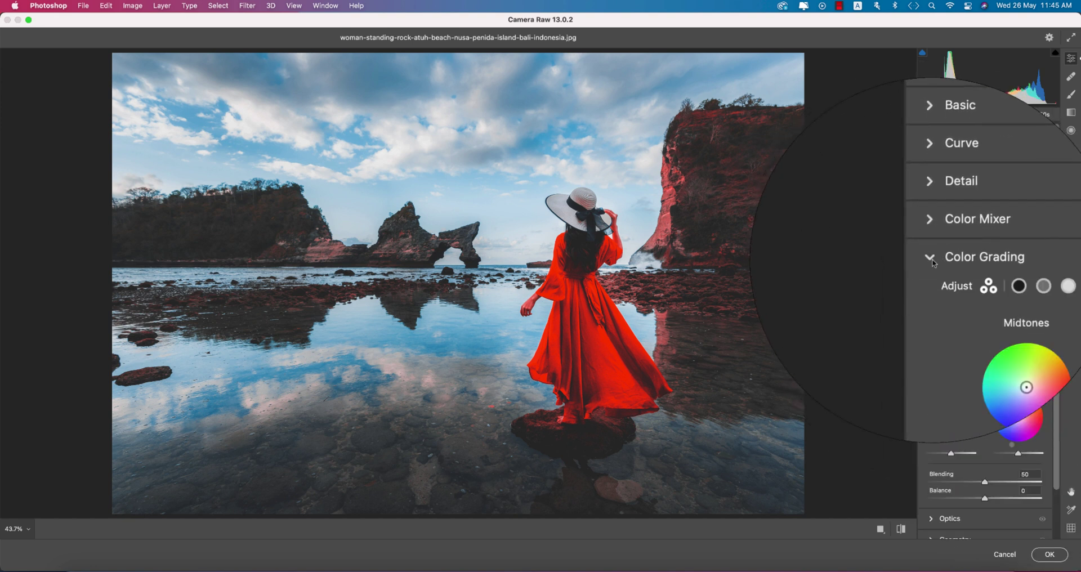
left_click(932, 262)
left_click(933, 280)
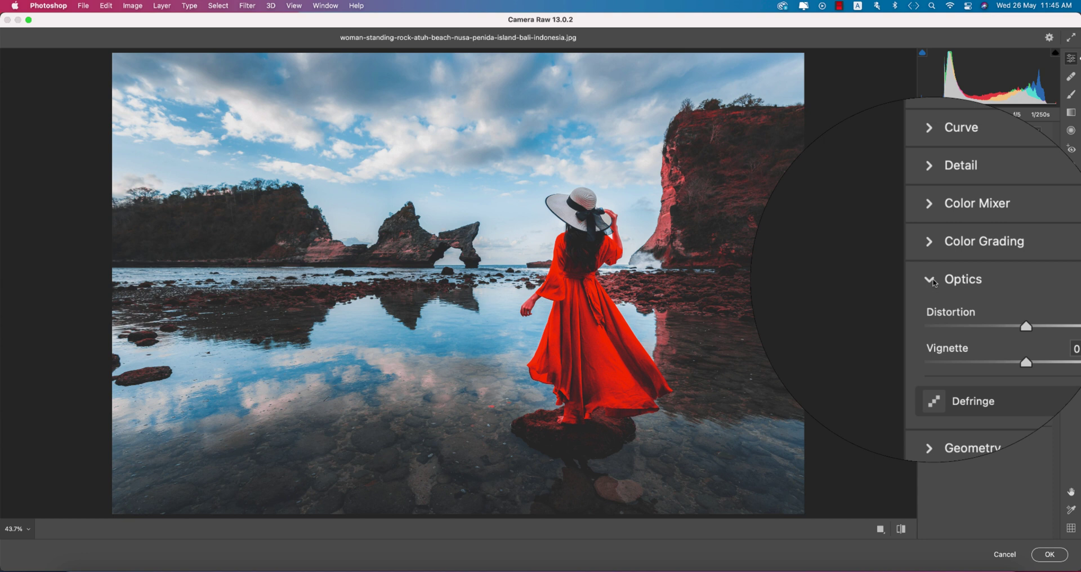
left_click(932, 281)
left_click(933, 302)
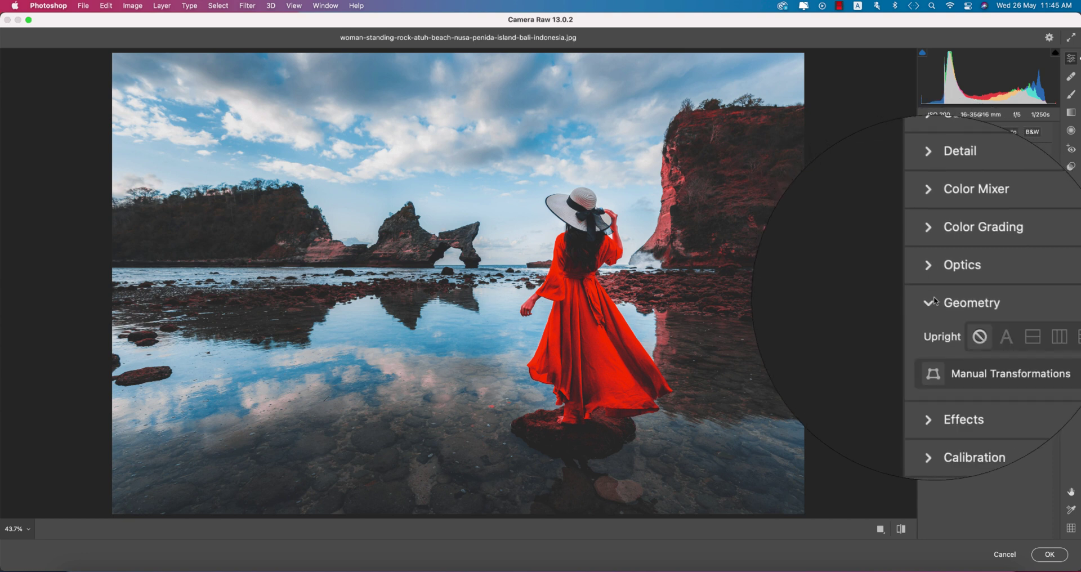
left_click(934, 302)
left_click(934, 321)
left_click(934, 322)
- Calibrate Red Primary 100/57, Green Primary 100/19 and Blue Primary -95/-24
left_click(925, 345)
scroll(1044, 404, "down", 2)
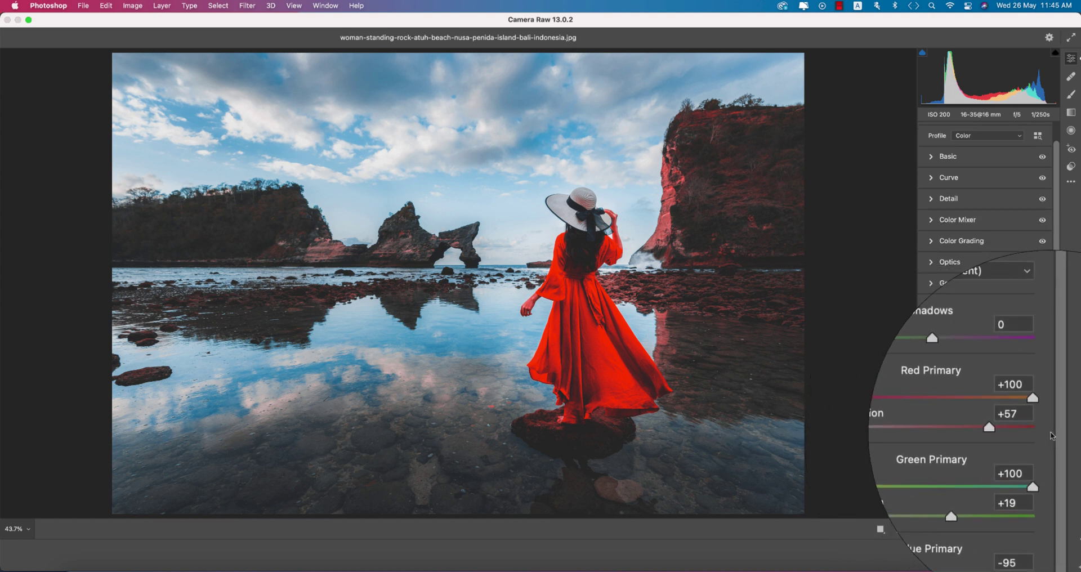
left_click(1034, 405)
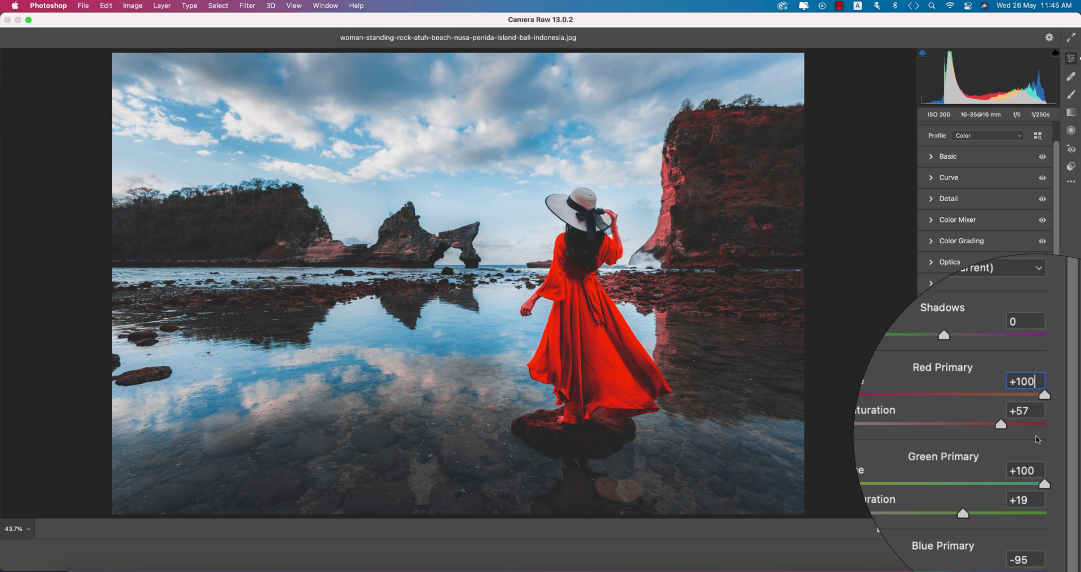
left_click(1036, 458)
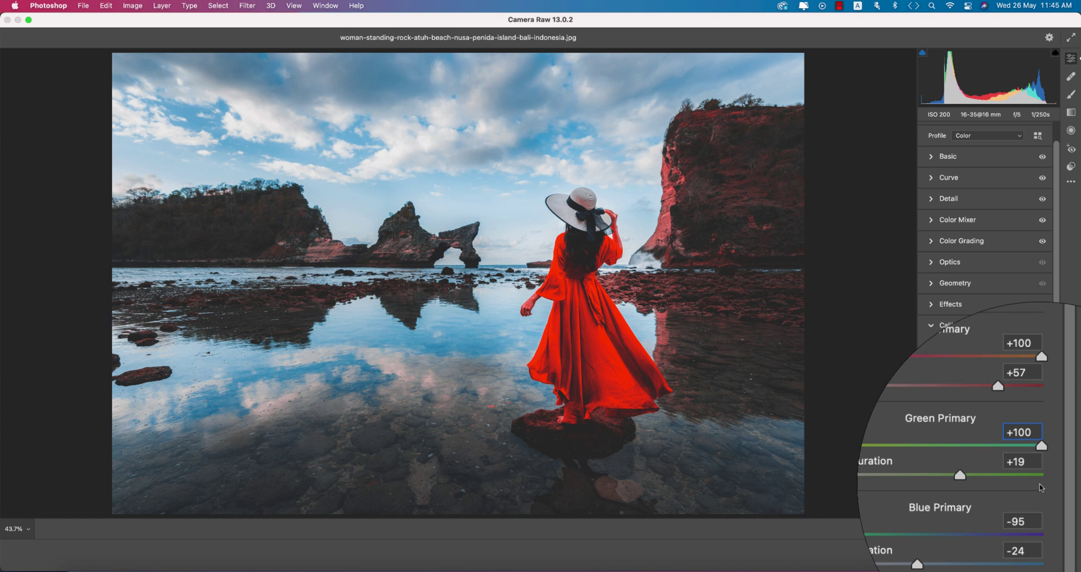
left_click(1035, 504)
left_click(1038, 522)
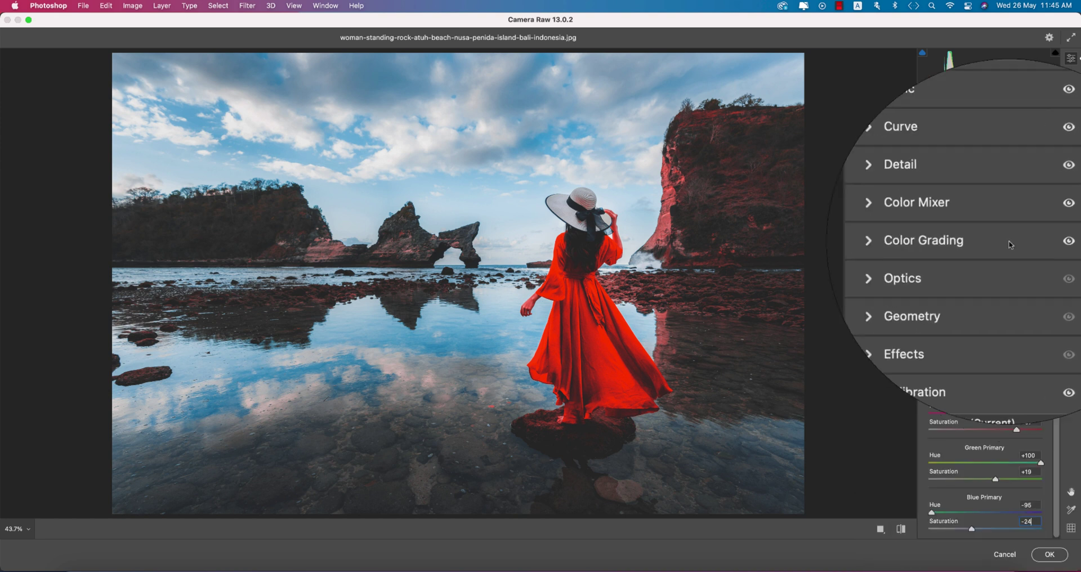
left_click(932, 324)
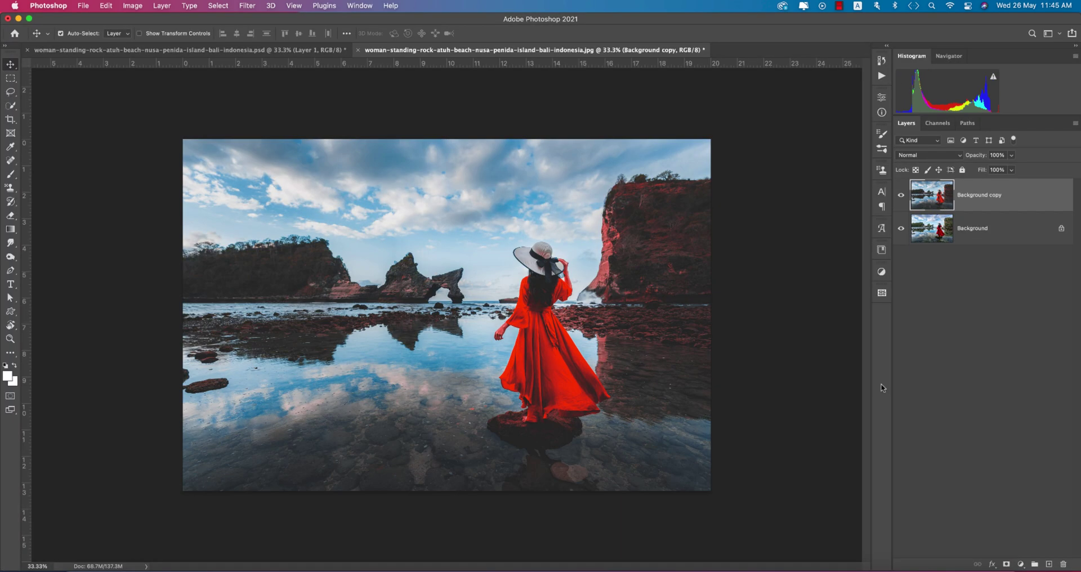
- Compare the Camera Raw-graded copy against the original, then launch Nik Color Efex Pro 4
left_click(901, 196)
left_click(902, 196)
left_click(251, 7)
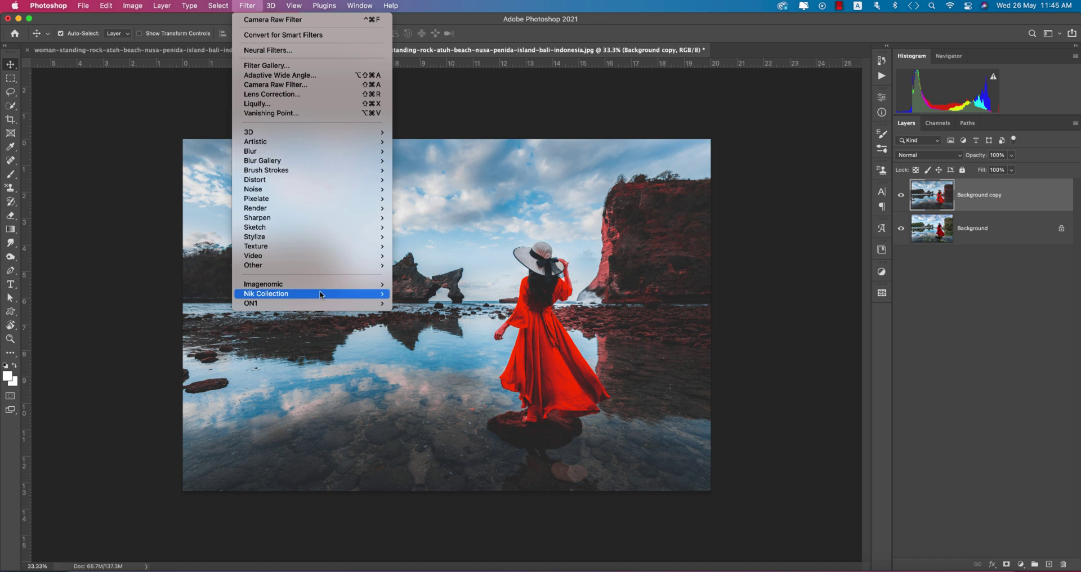
mouse_move(319, 291)
left_click(416, 303)
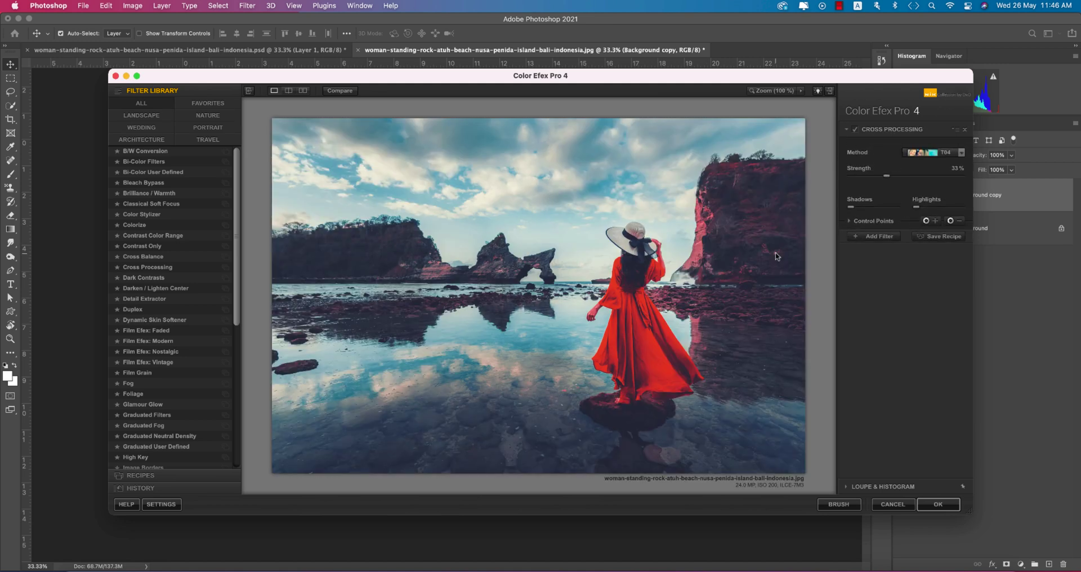
- Apply Cross Processing using method T04 at 17% strength and return to Photoshop
left_click(149, 269)
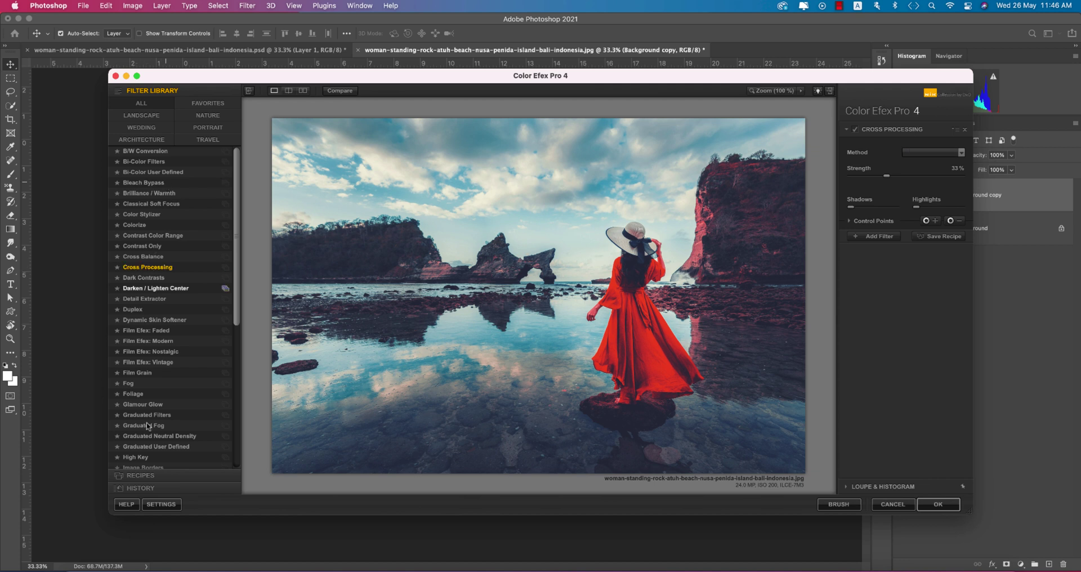
left_click(906, 155)
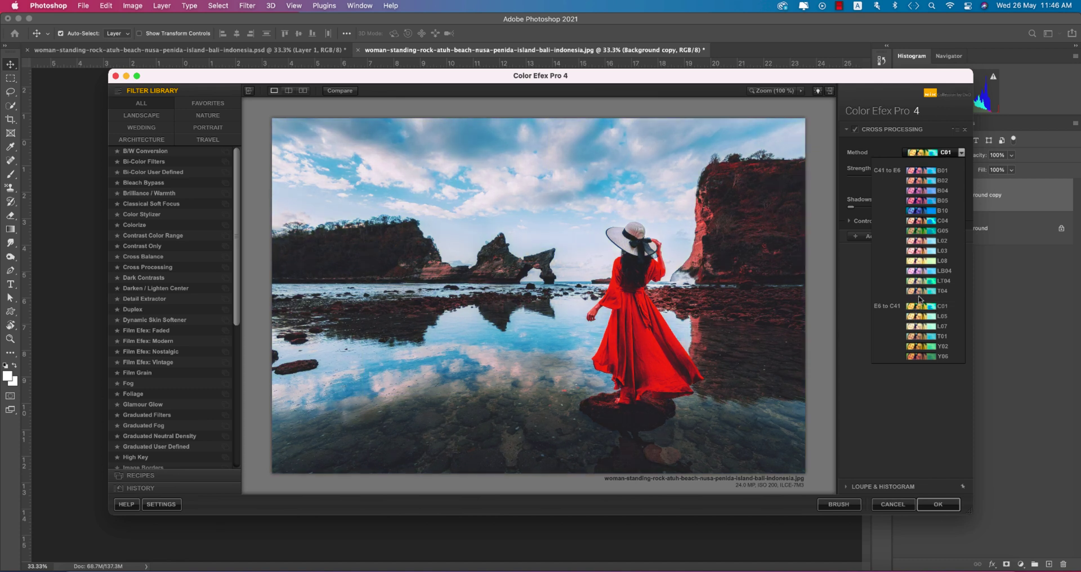
left_click(920, 291)
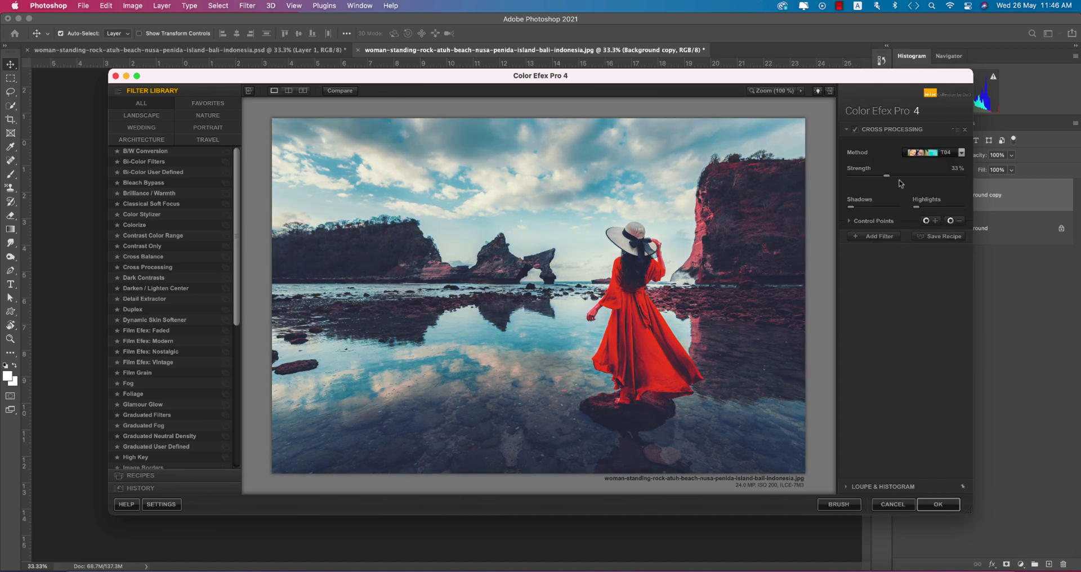
left_click(868, 176)
left_click(941, 504)
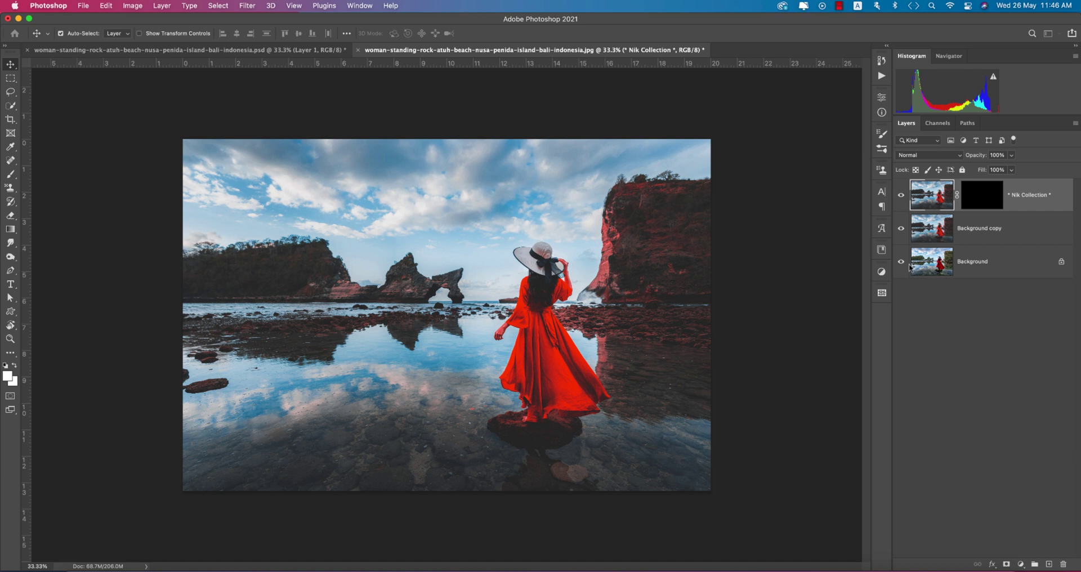
- Toggle the upper layers off and on from Background to compare Cross Processing (CEP 4) with the original
left_click(975, 265)
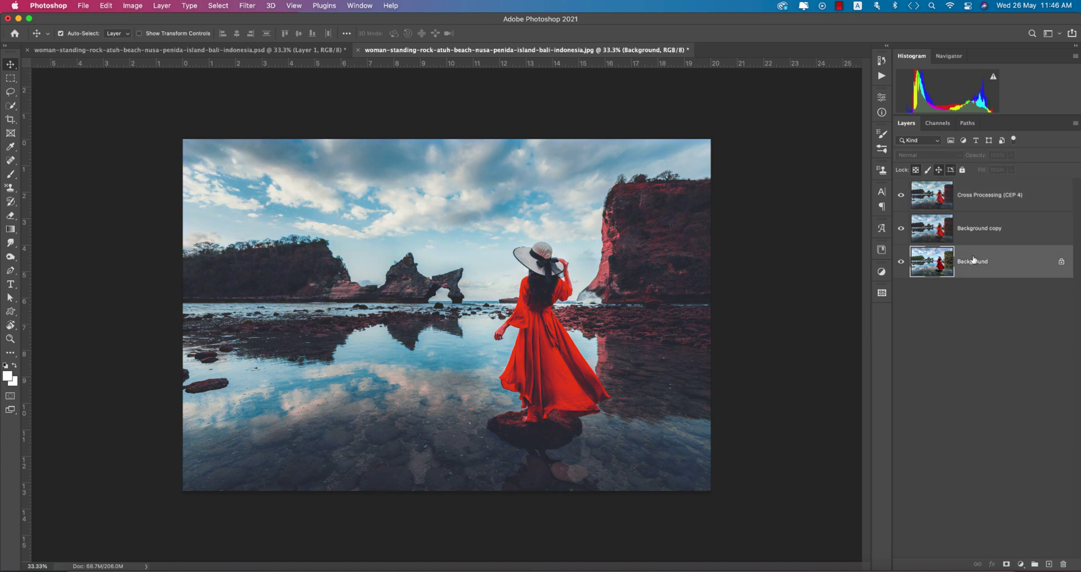
left_click(900, 263, "alt")
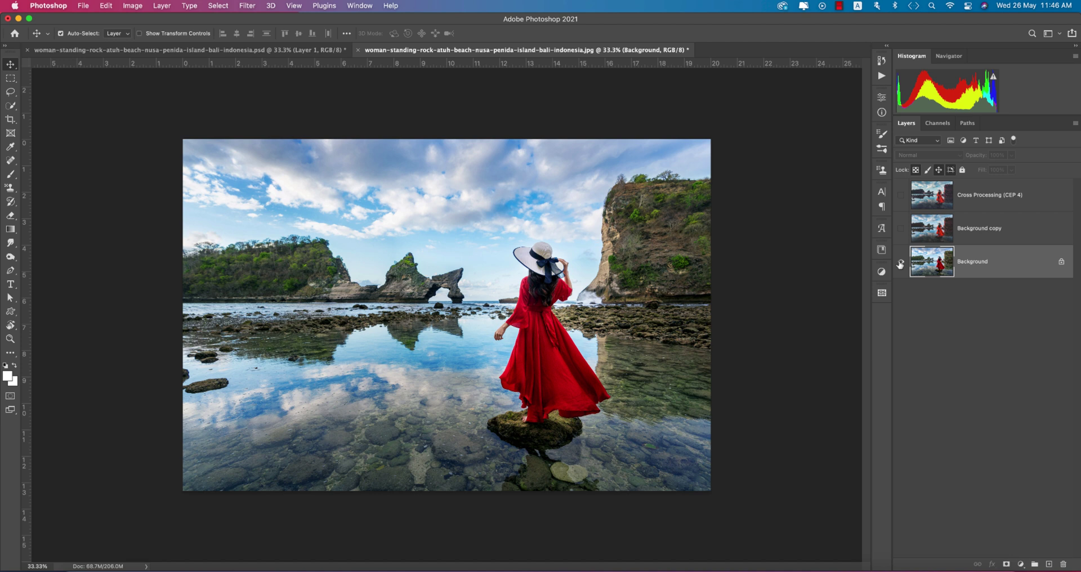
left_click(900, 264, "alt")
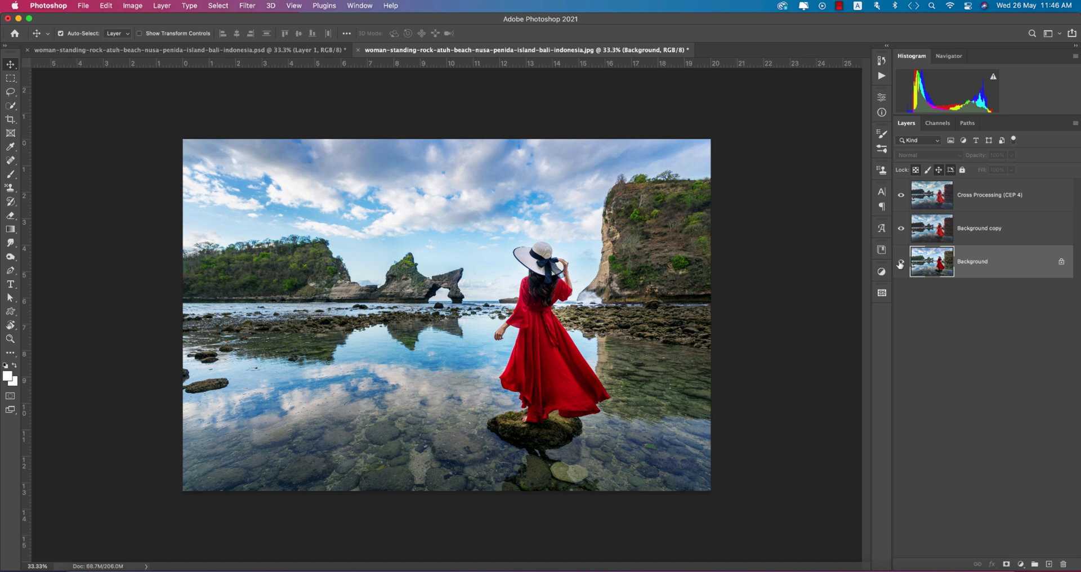